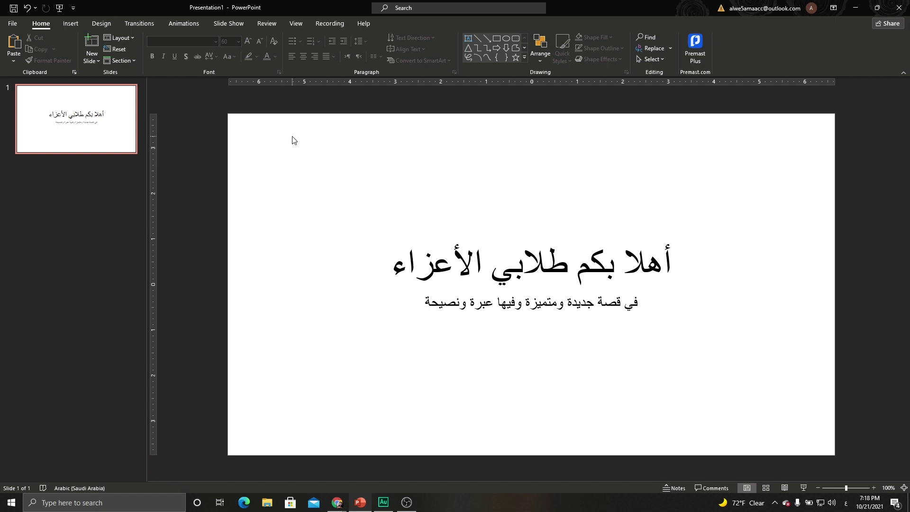
Preview the Design themes and variants for the welcome slide, then undo the last change.
left_click(99, 21)
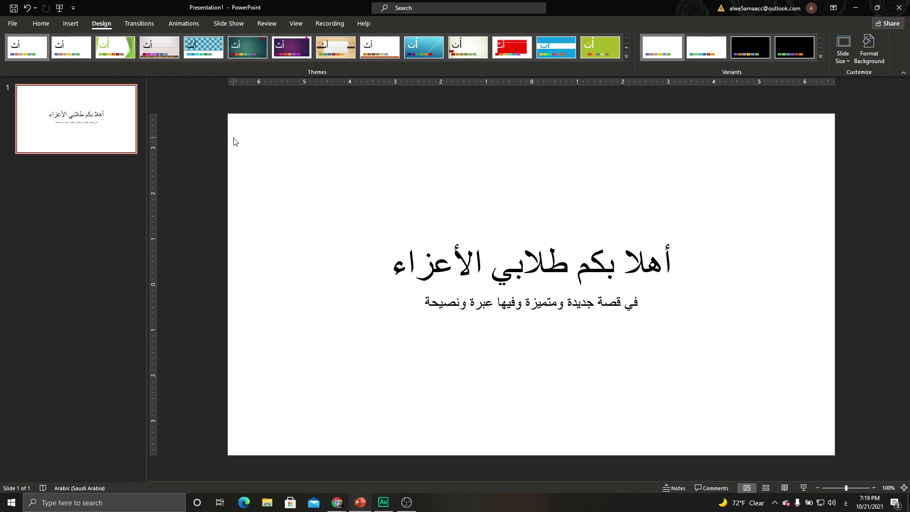
key("ctrl+z")
Open the stock media library on its Videos section.
left_click(70, 24)
left_click(69, 61)
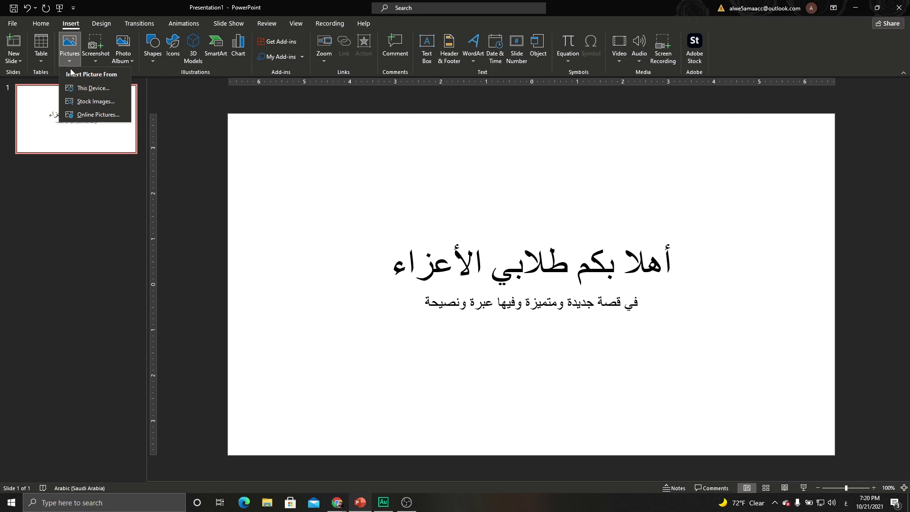
left_click(81, 106)
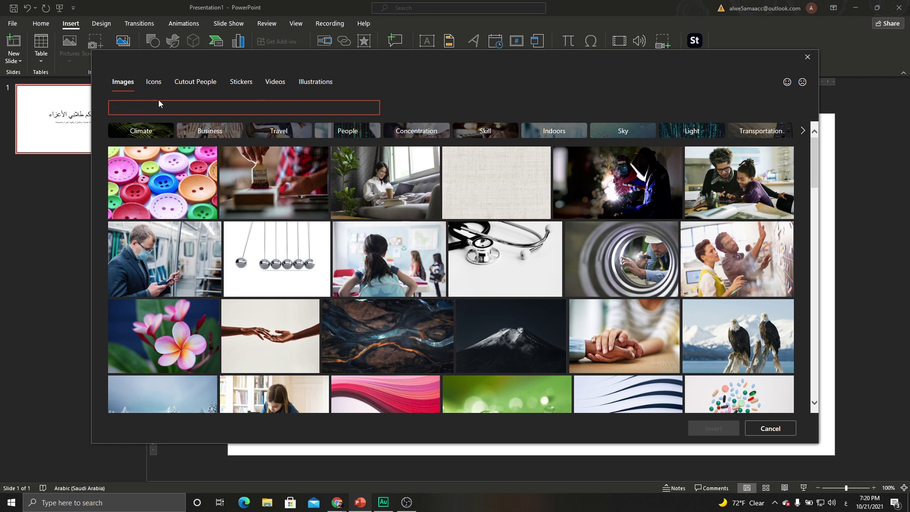
left_click(274, 85)
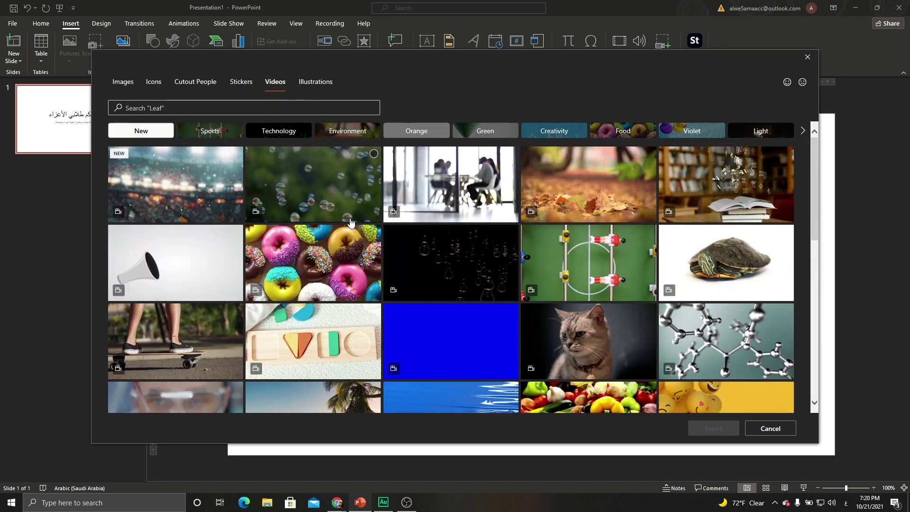
Insert the white clouds and orange sun stock video so it covers the slide.
scroll(445, 312, "down", 2)
scroll(446, 311, "down", 1)
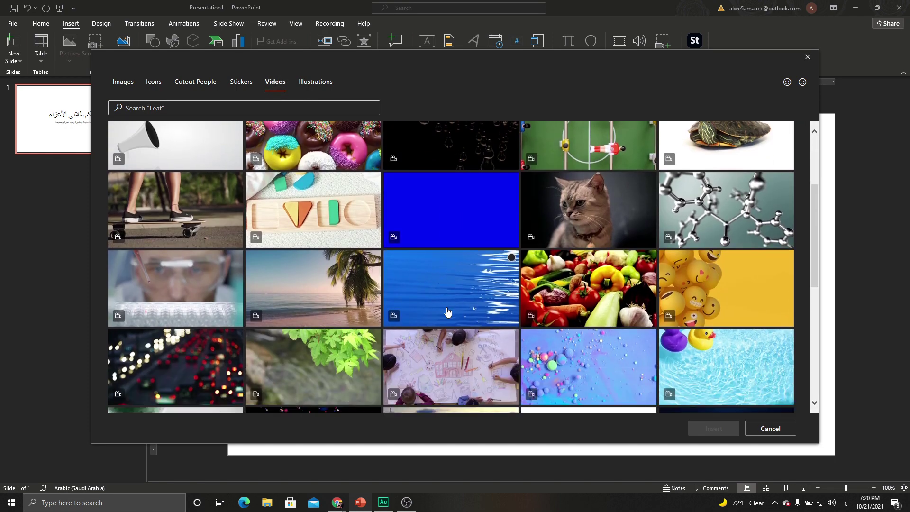
scroll(447, 311, "down", 1)
scroll(447, 312, "down", 1)
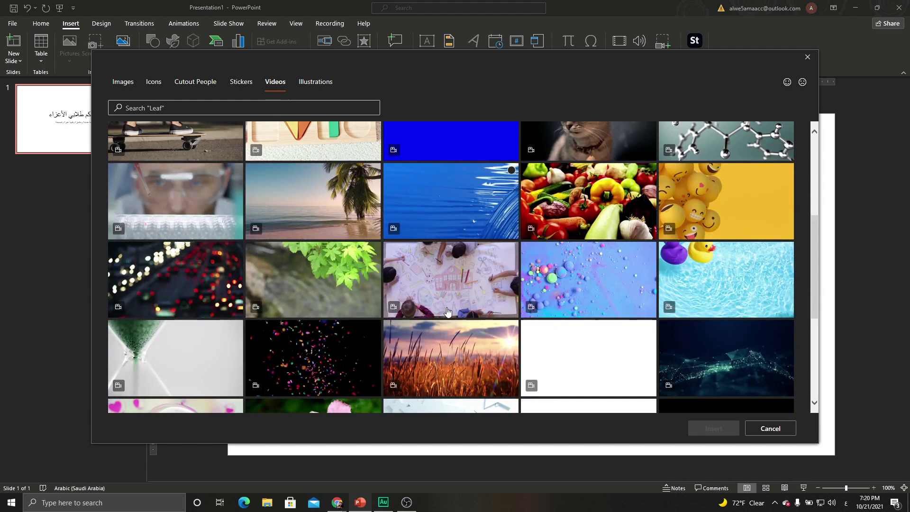
scroll(447, 311, "down", 2)
scroll(447, 312, "up", 2)
scroll(447, 311, "up", 1)
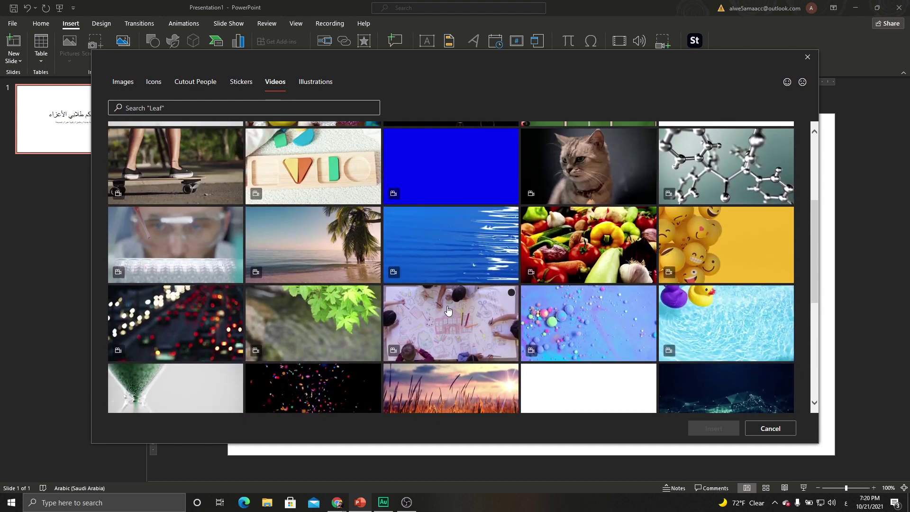
scroll(448, 310, "down", 3)
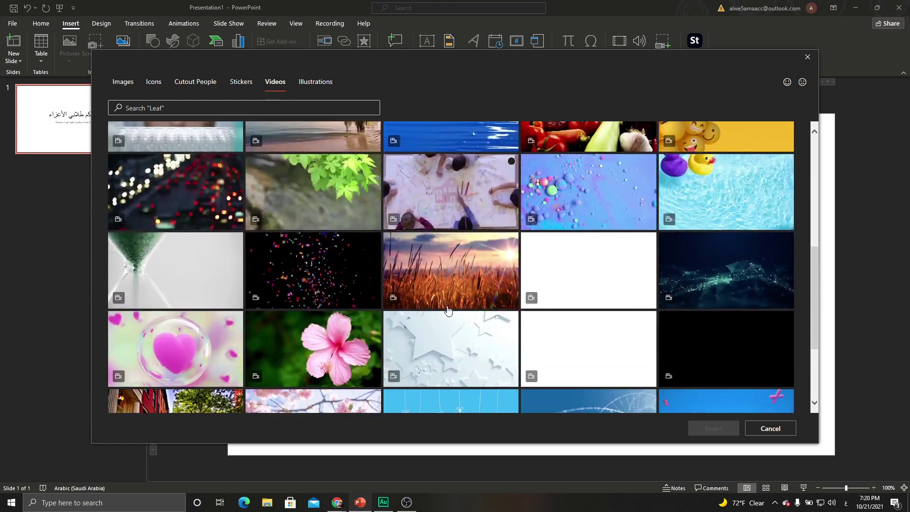
scroll(448, 310, "down", 1)
scroll(447, 311, "down", 2)
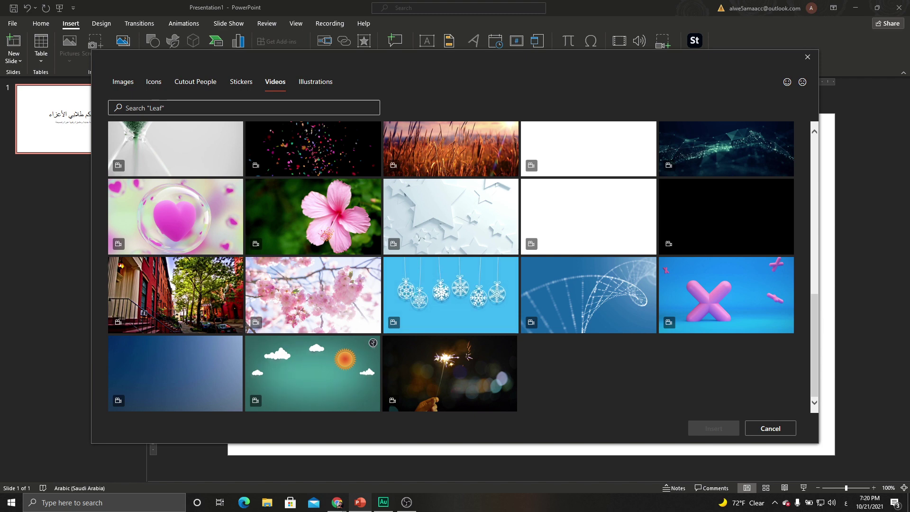
left_click(367, 347)
left_click(700, 435)
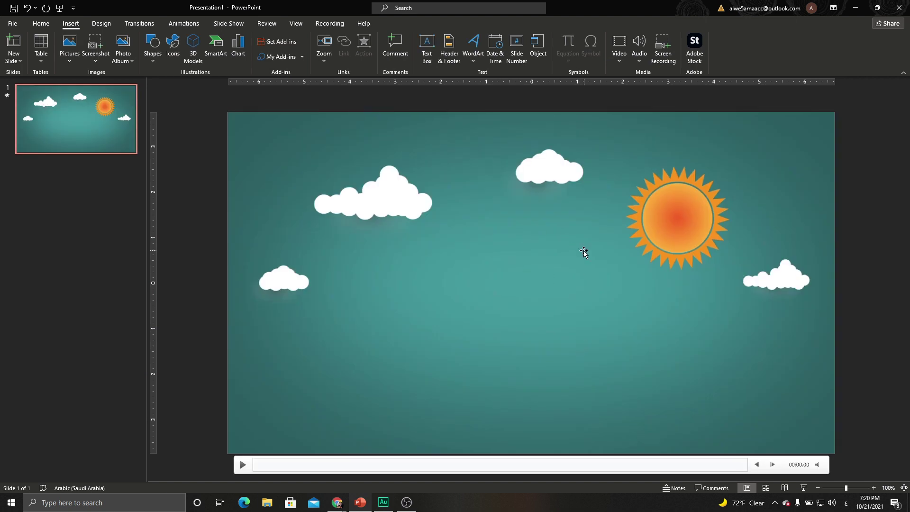
Send the cloud video behind the Arabic title and subtitle.
right_click(610, 183)
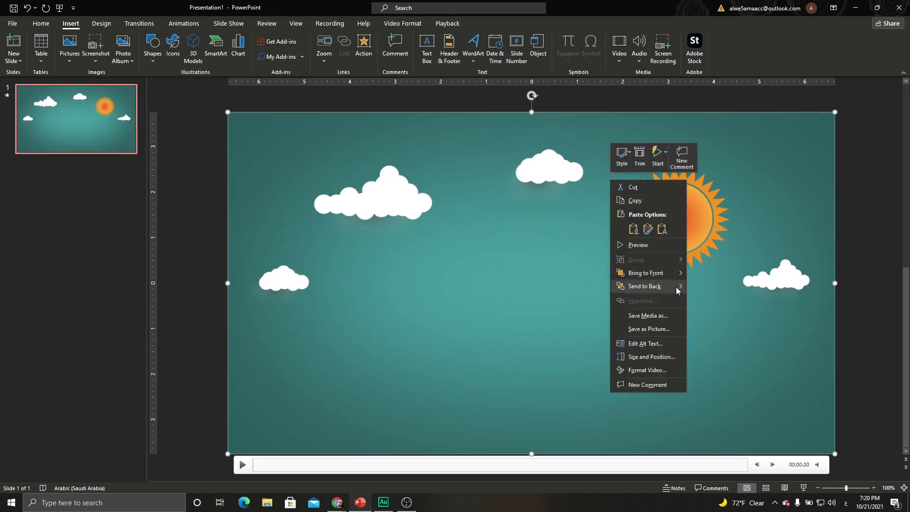
mouse_move(644, 285)
left_click(715, 300)
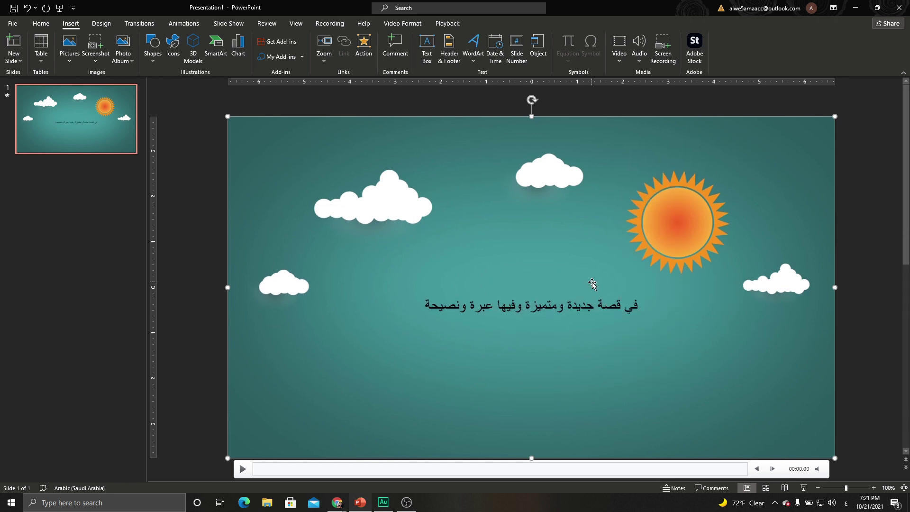
right_click(667, 145)
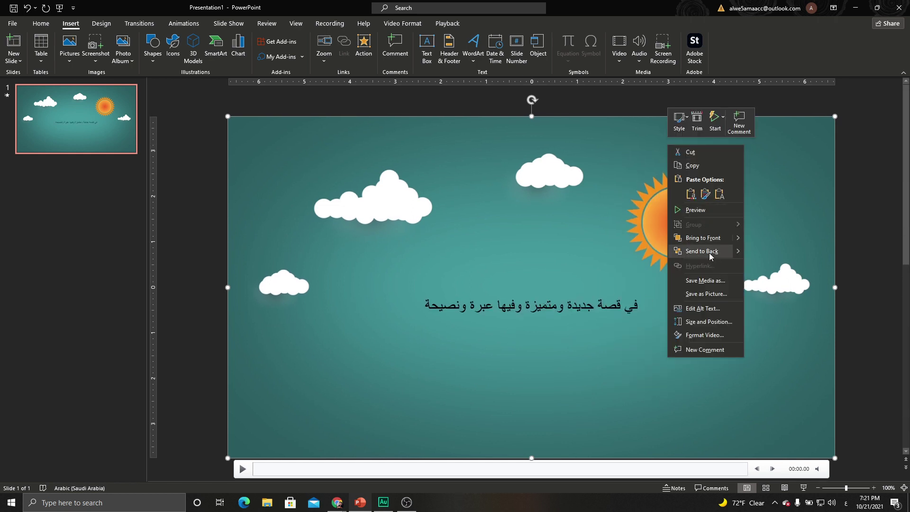
left_click(710, 246)
Make the title and subtitle white, shadowed 29LT Bukra Bold and move them lower.
left_click(545, 265)
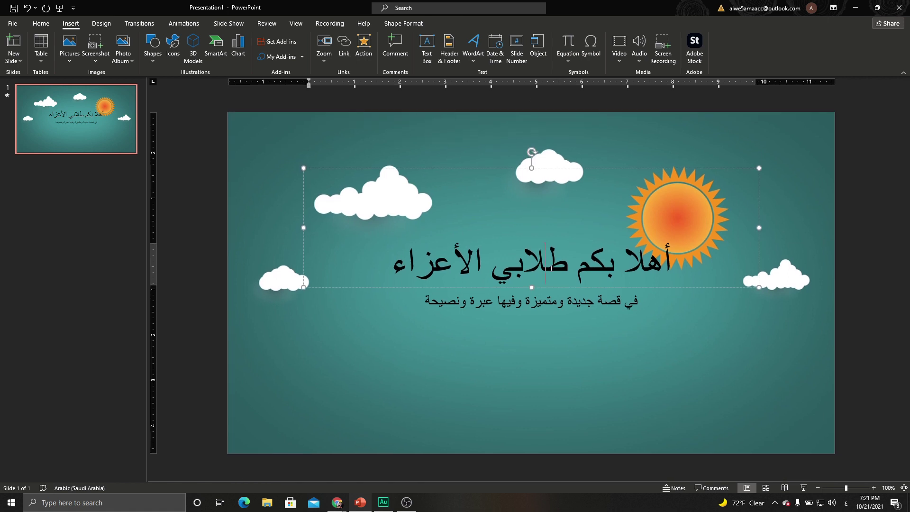
left_click(546, 300, "shift")
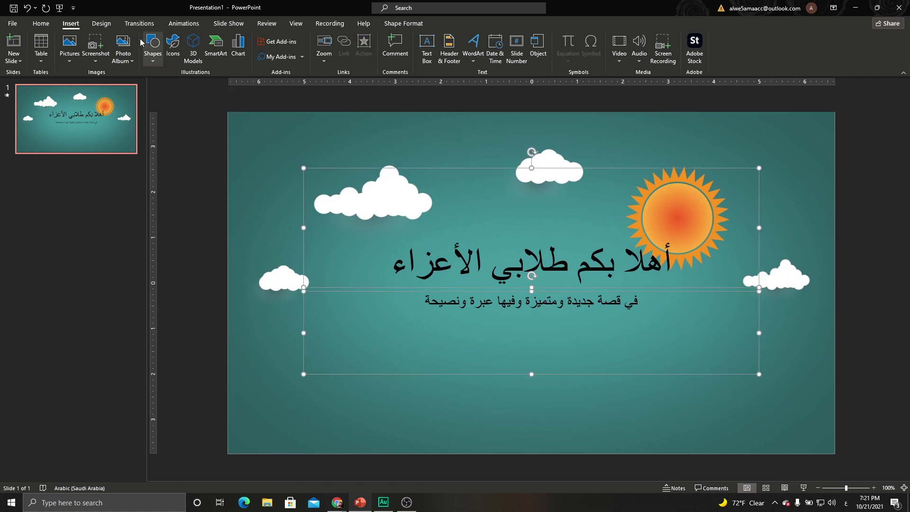
left_click(41, 24)
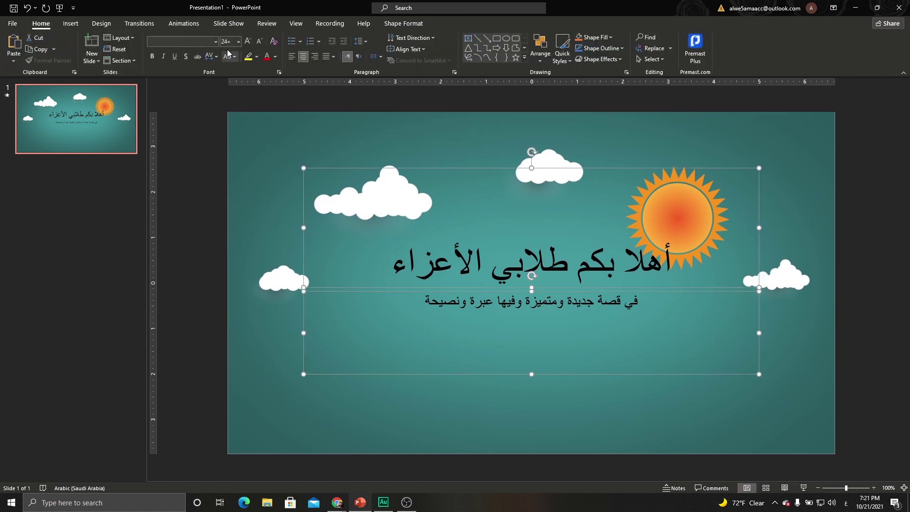
left_click(216, 42)
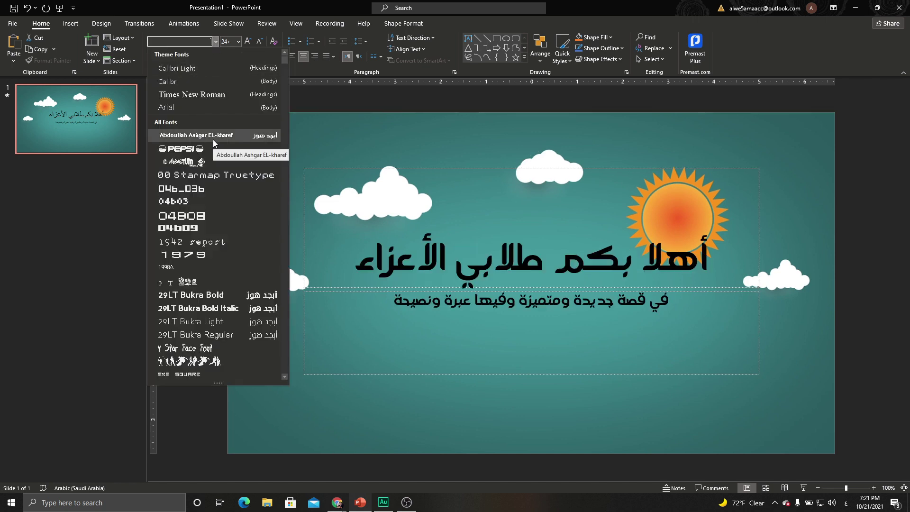
left_click(252, 296)
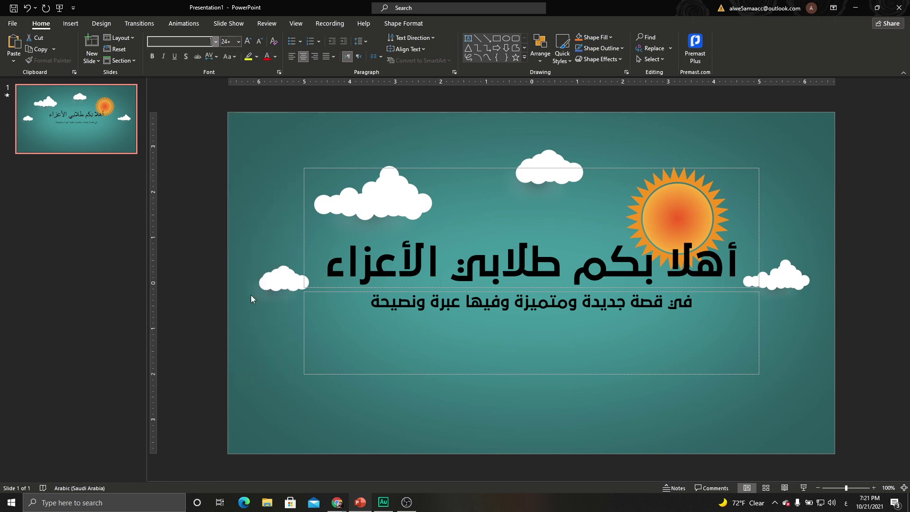
left_click(275, 56)
left_click(267, 81)
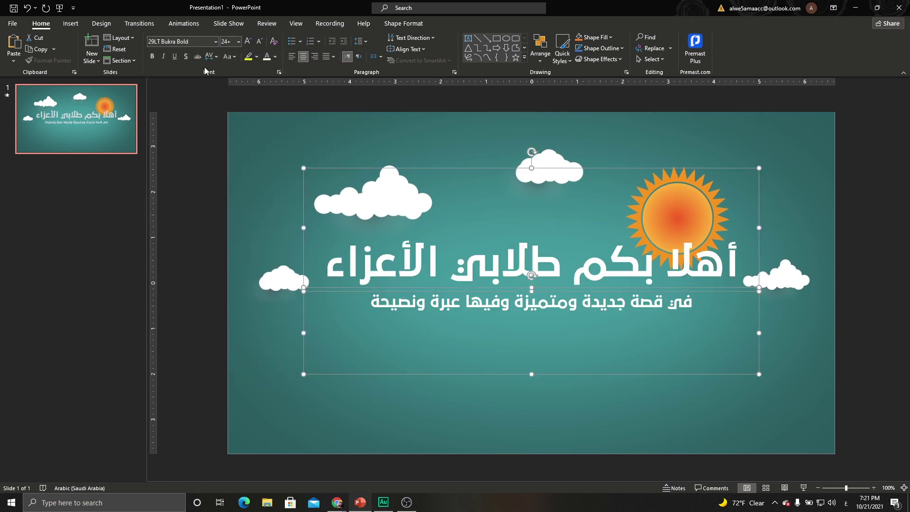
left_click(189, 59)
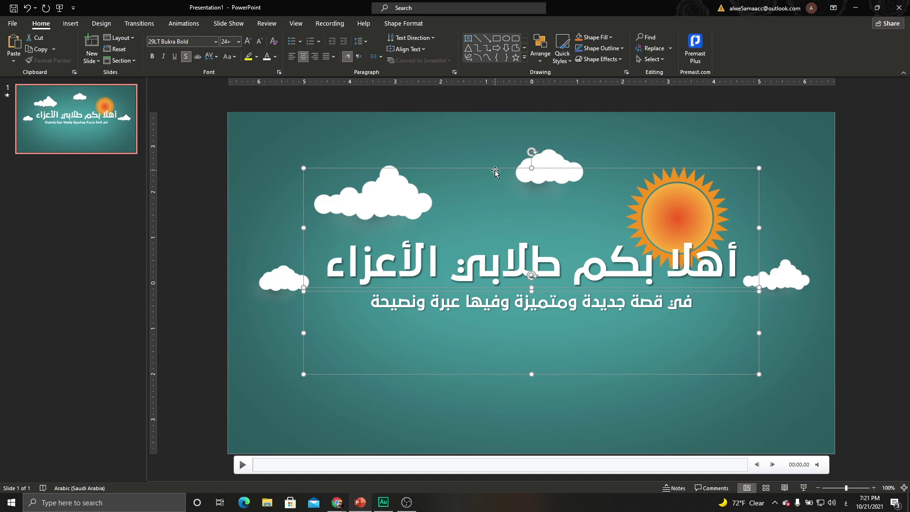
left_click_drag(495, 171, 487, 214)
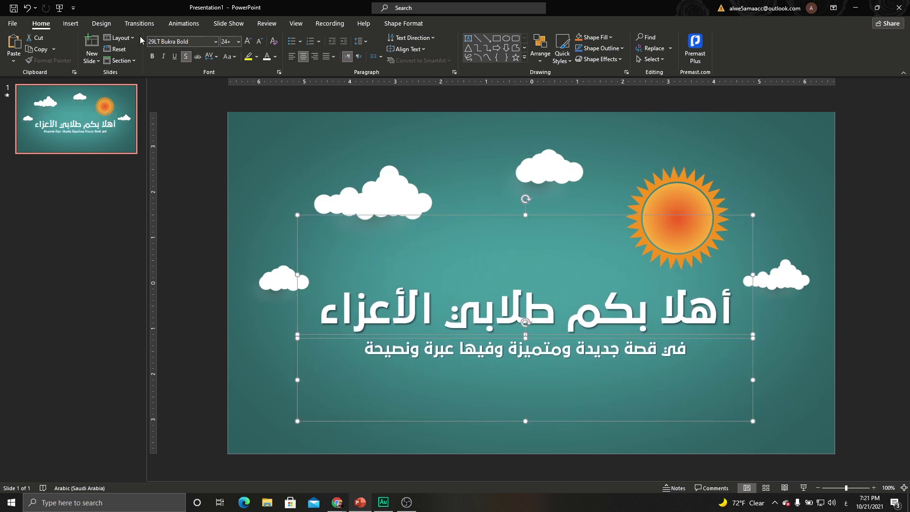
Give the text a Fly In from the Left animation starting With Previous.
left_click(179, 25)
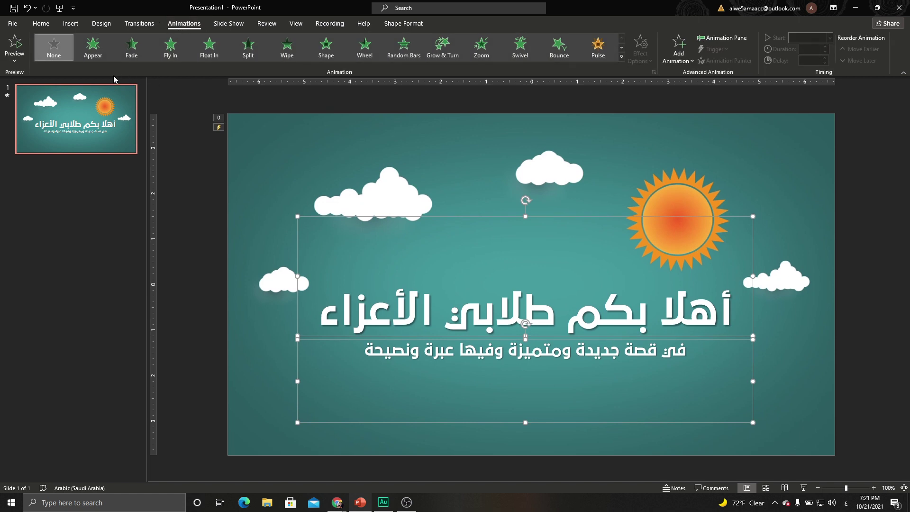
left_click(171, 53)
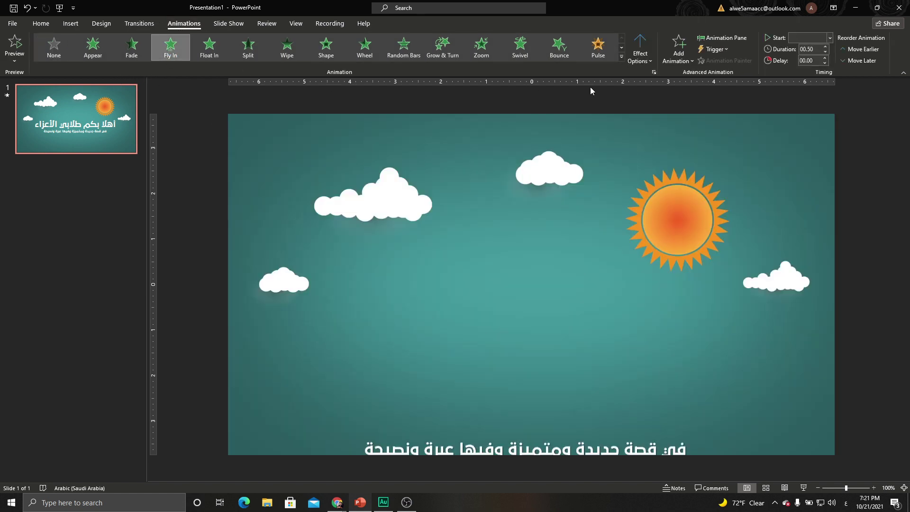
left_click(640, 61)
left_click(668, 136)
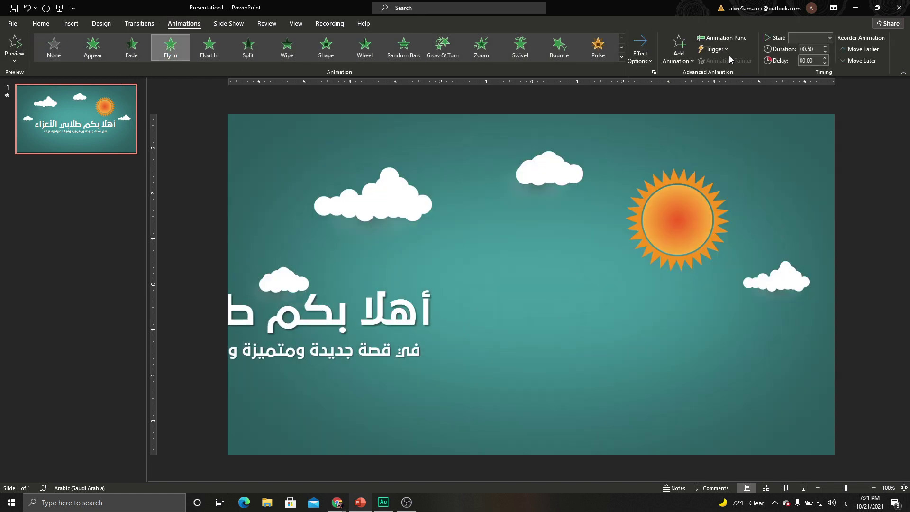
left_click(722, 37)
left_click(829, 38)
left_click(806, 60)
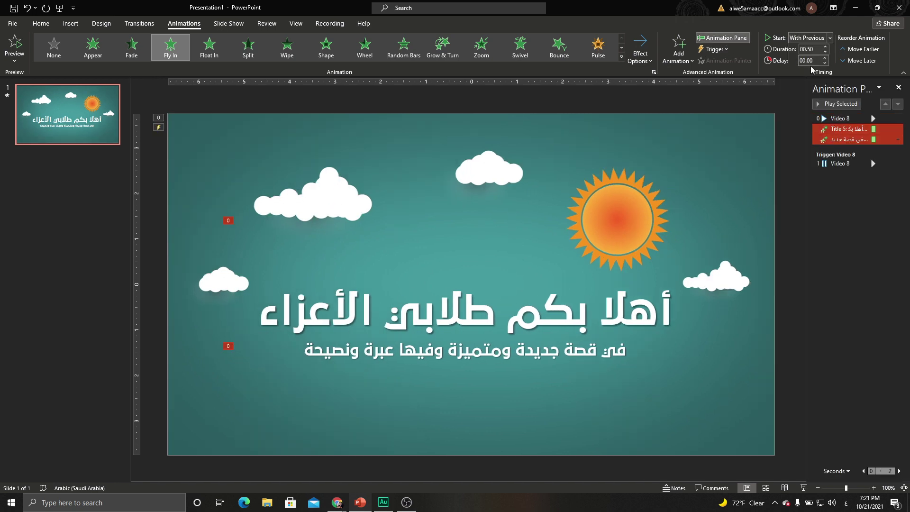
Set the fly-in duration to 01.00 and the delay to 01.00 seconds.
left_click(825, 47)
left_click(825, 46)
left_click(825, 58)
left_click(825, 58)
left_click(825, 59)
left_click(825, 58)
Add a 0.62 sec bounce end in the Fly In effect options, then start the slide show.
right_click(865, 132)
left_click(841, 174)
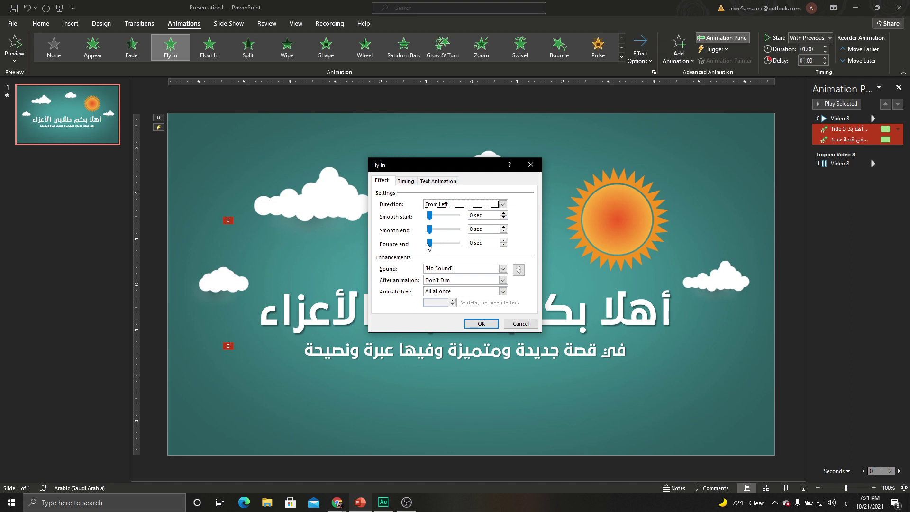
left_click(433, 245)
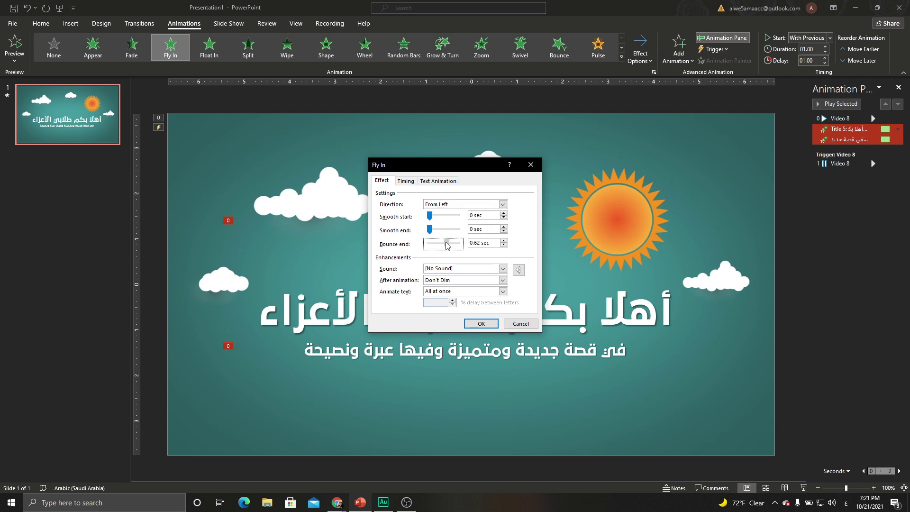
left_click(482, 323)
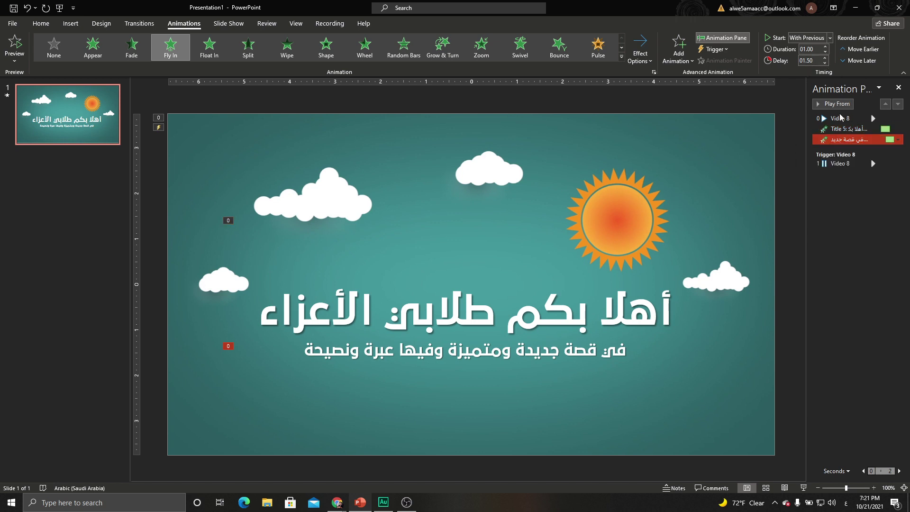
left_click(804, 492)
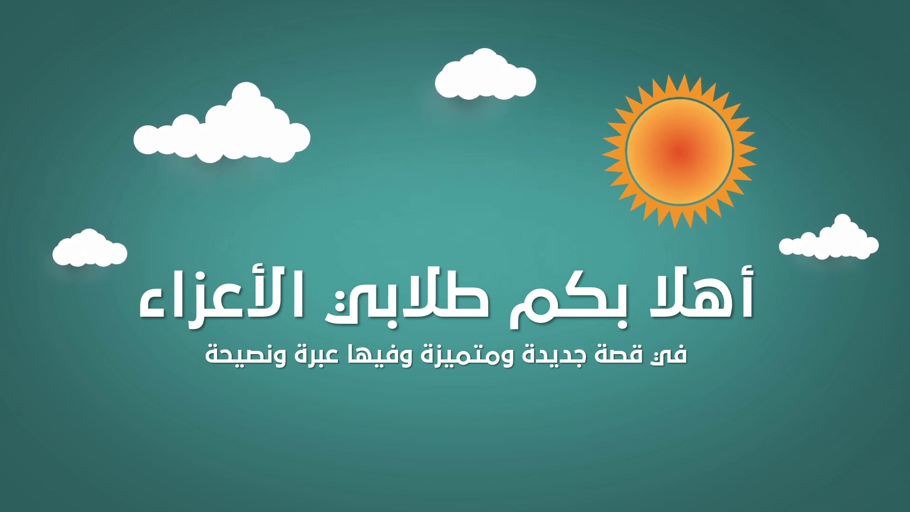
Exit the slide show, briefly opening and closing the Insert Pictures menu.
key("Escape")
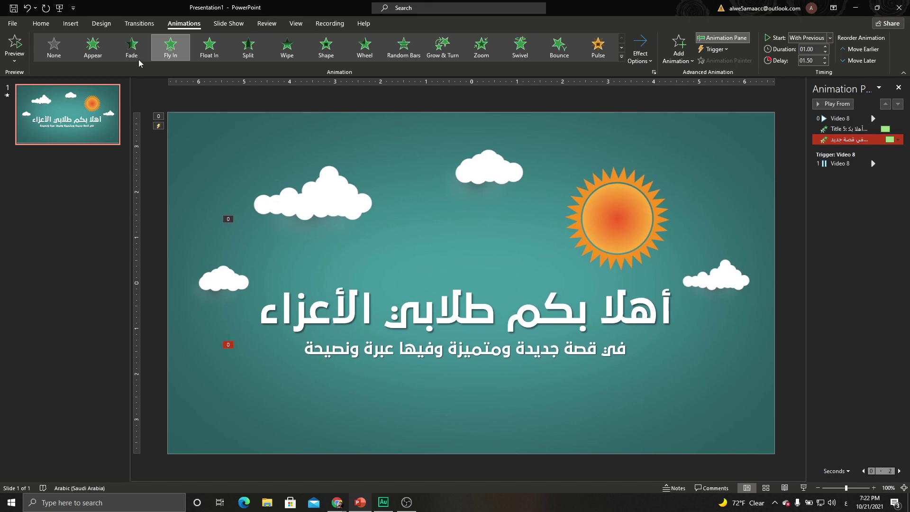
left_click(71, 24)
left_click(69, 61)
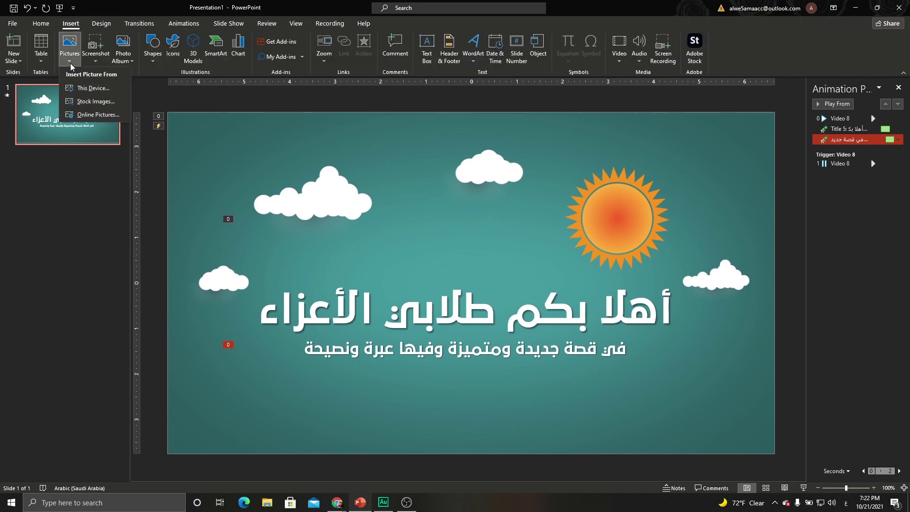
left_click(263, 131)
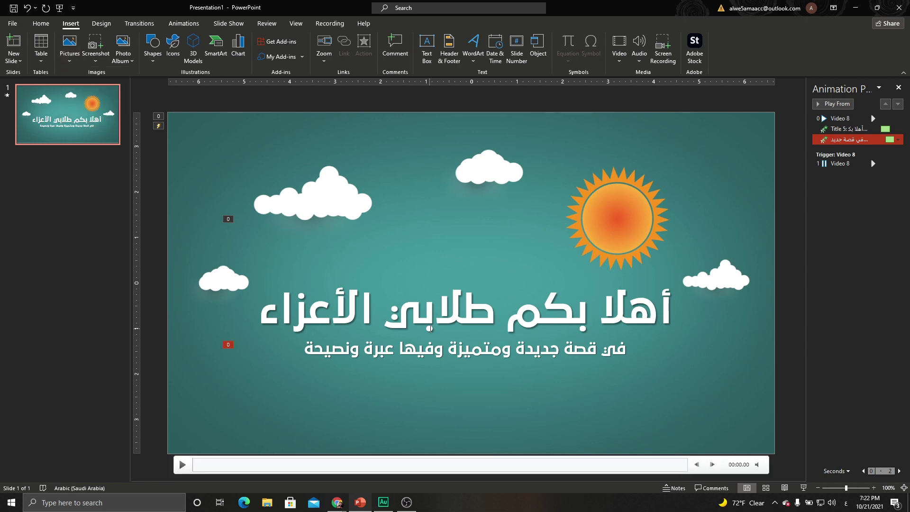
mouse_move(337, 502)
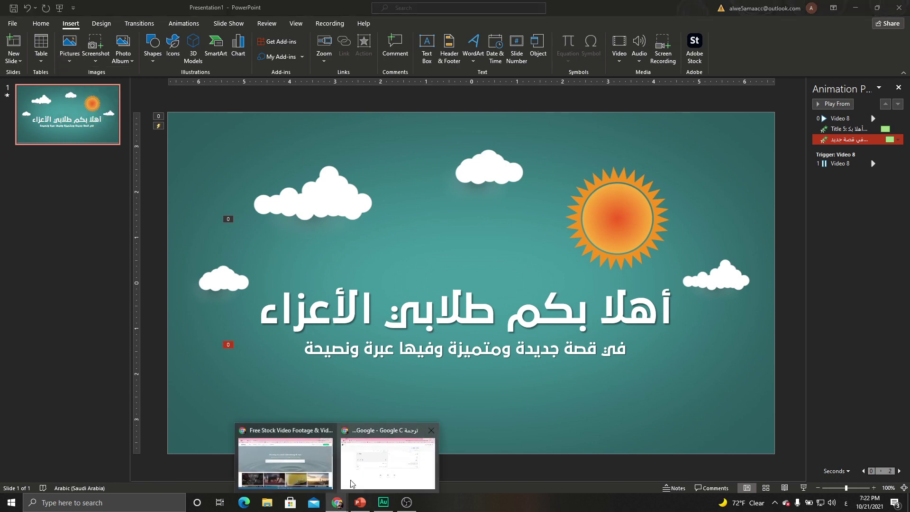
Search Pixabay videos for 'virus' in the browser.
left_click(297, 472)
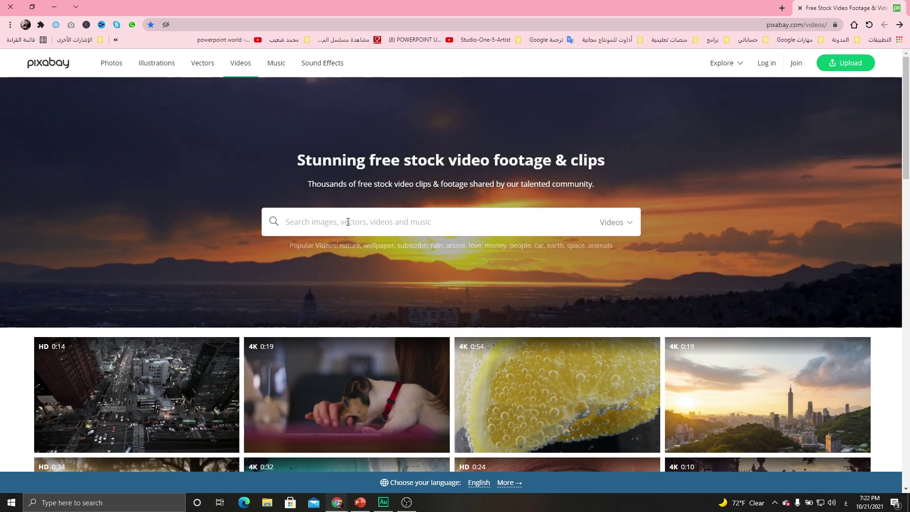
type("virus")
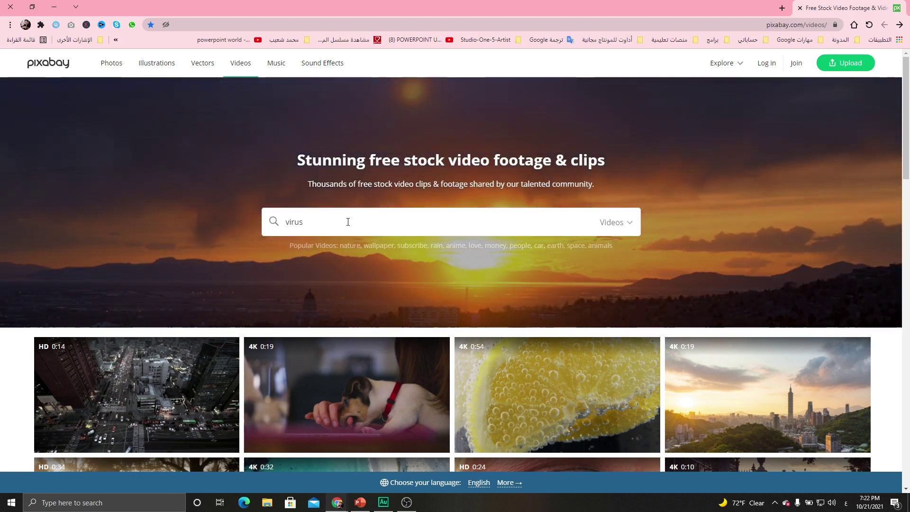
key("Return")
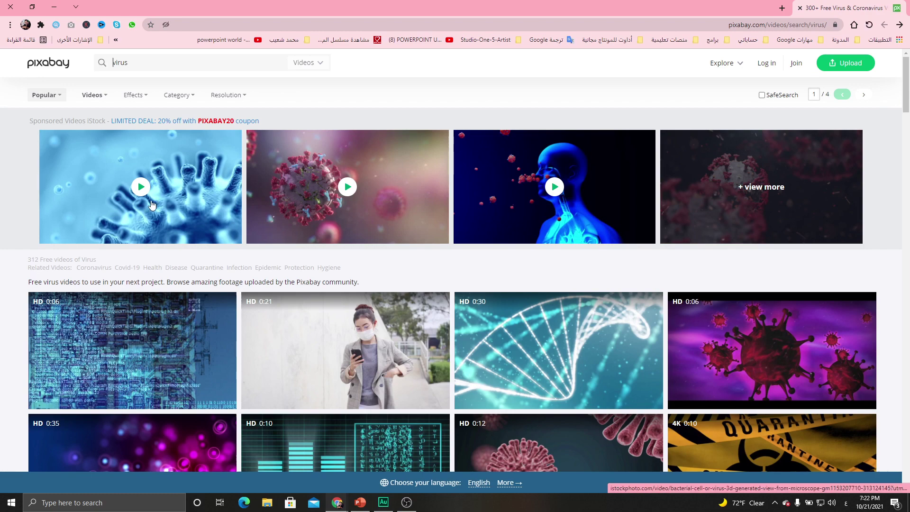
Download the pink coronavirus clip at 1280×720 and return to PowerPoint.
scroll(315, 244, "down", 1)
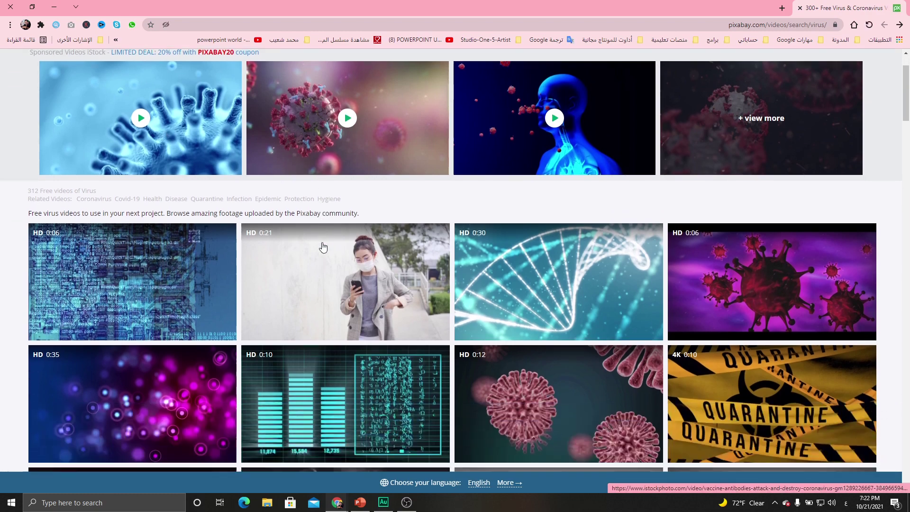
scroll(318, 244, "down", 1)
scroll(320, 245, "down", 1)
scroll(323, 247, "down", 2)
scroll(323, 247, "down", 2)
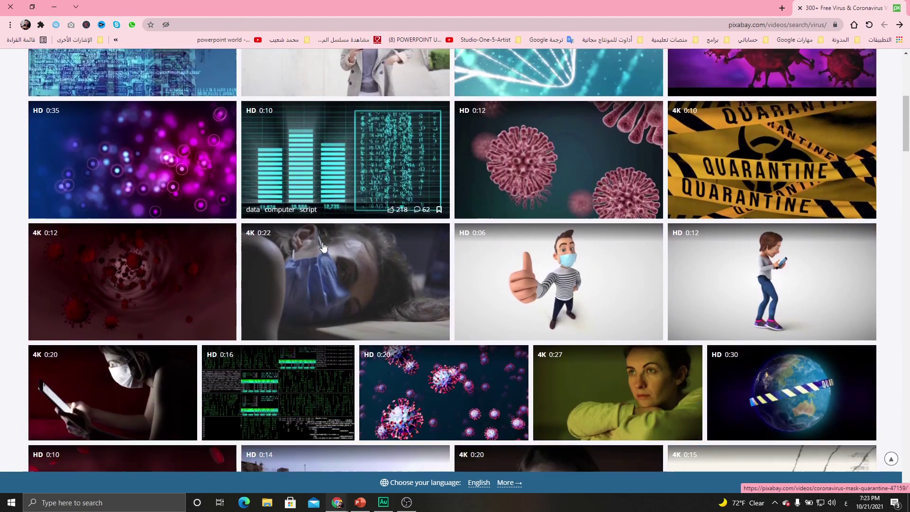
scroll(202, 326, "down", 2)
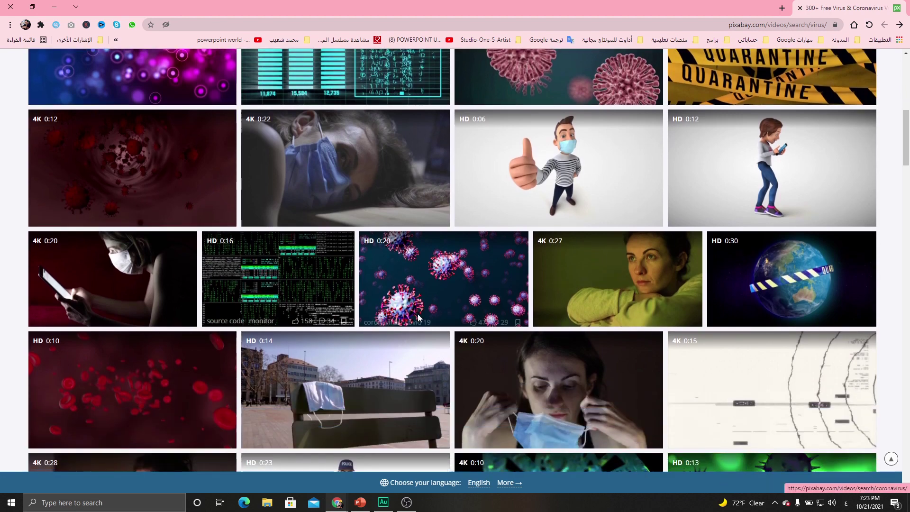
scroll(438, 304, "down", 2)
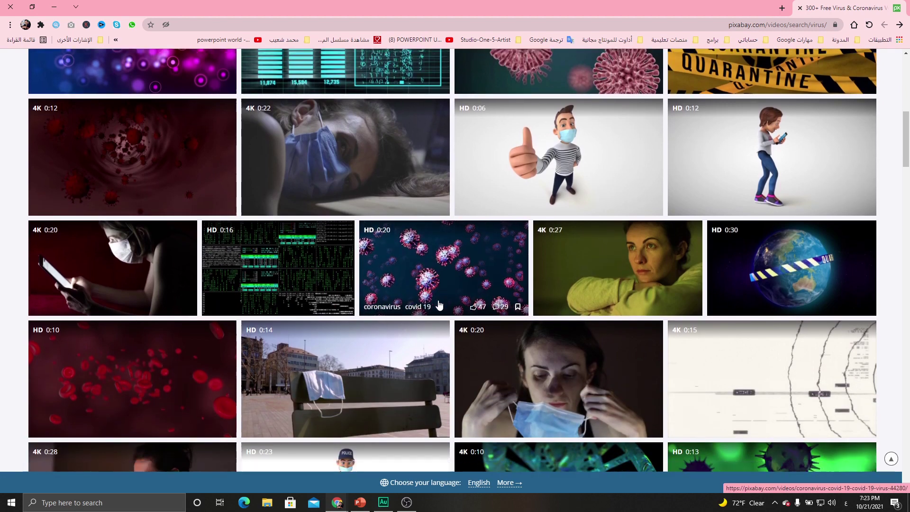
scroll(439, 304, "down", 2)
scroll(438, 304, "down", 2)
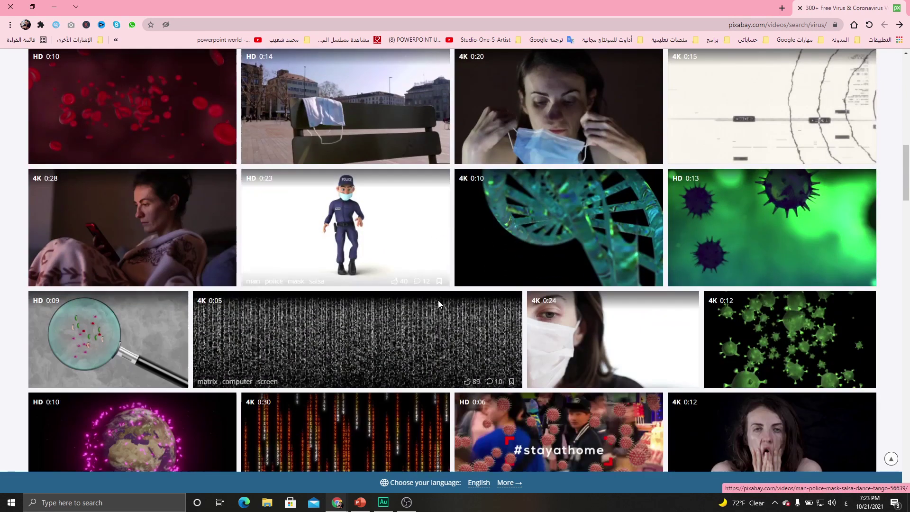
scroll(438, 304, "down", 3)
scroll(439, 304, "up", 5)
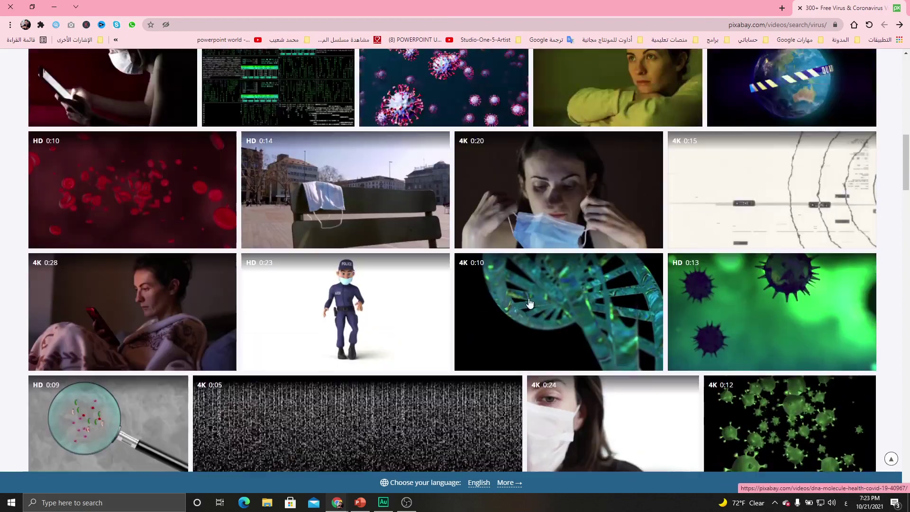
scroll(564, 297, "up", 4)
scroll(565, 298, "up", 4)
scroll(565, 297, "up", 3)
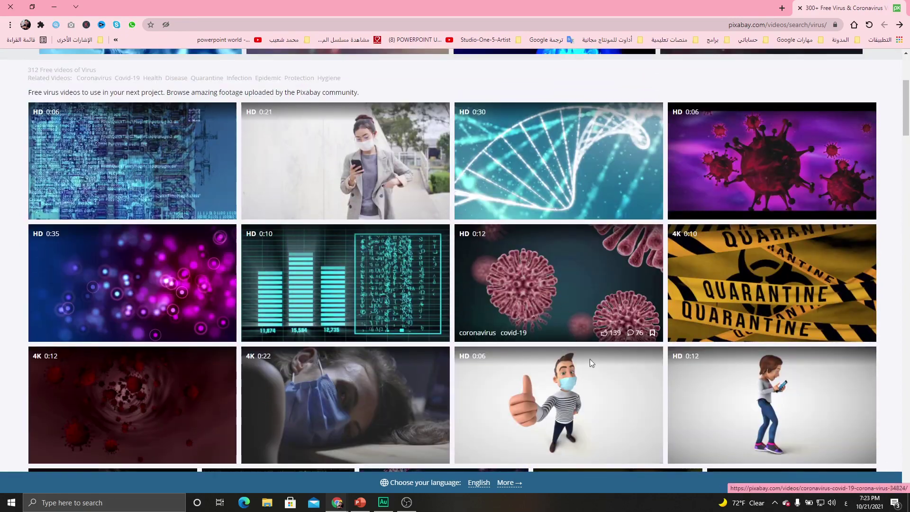
scroll(649, 382, "up", 2)
scroll(640, 380, "up", 1)
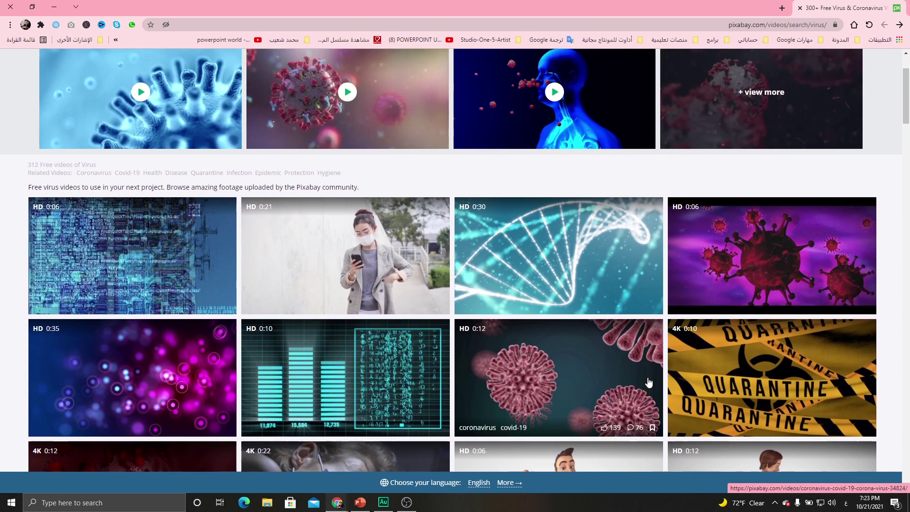
scroll(633, 379, "up", 2)
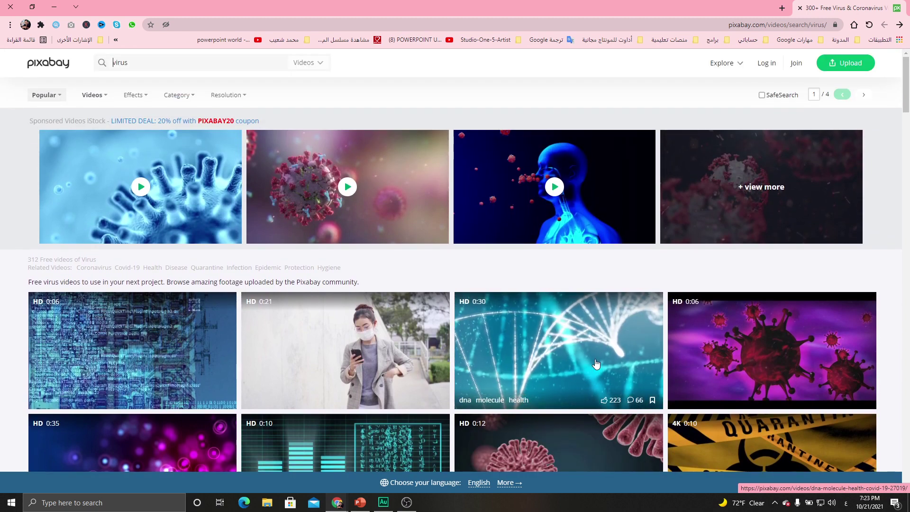
scroll(475, 353, "down", 2)
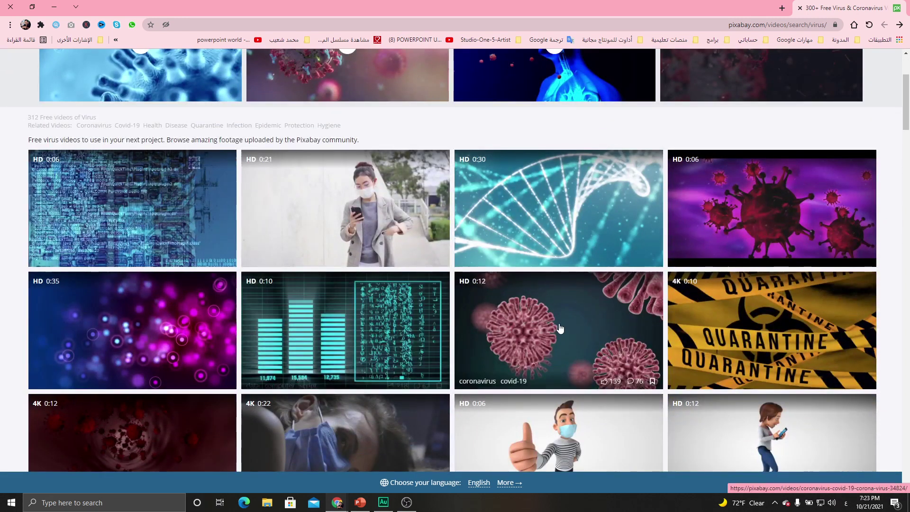
left_click(559, 325)
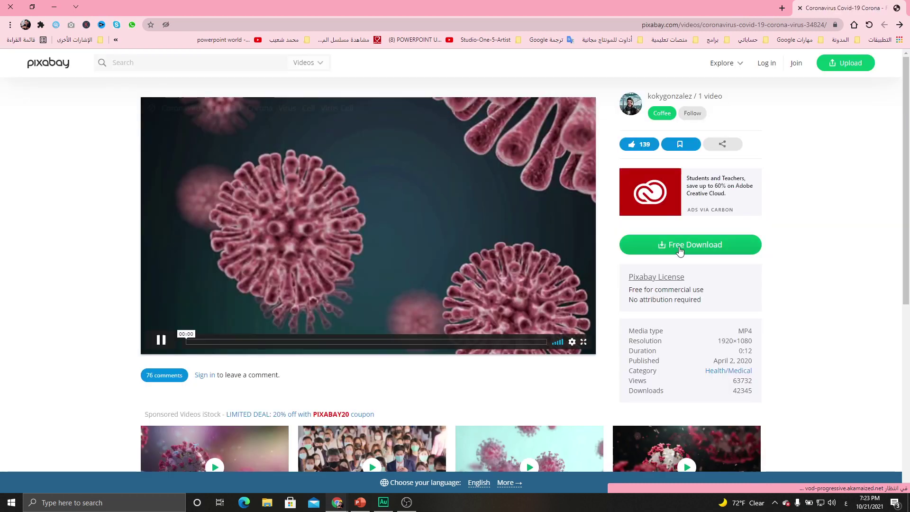
left_click(663, 250)
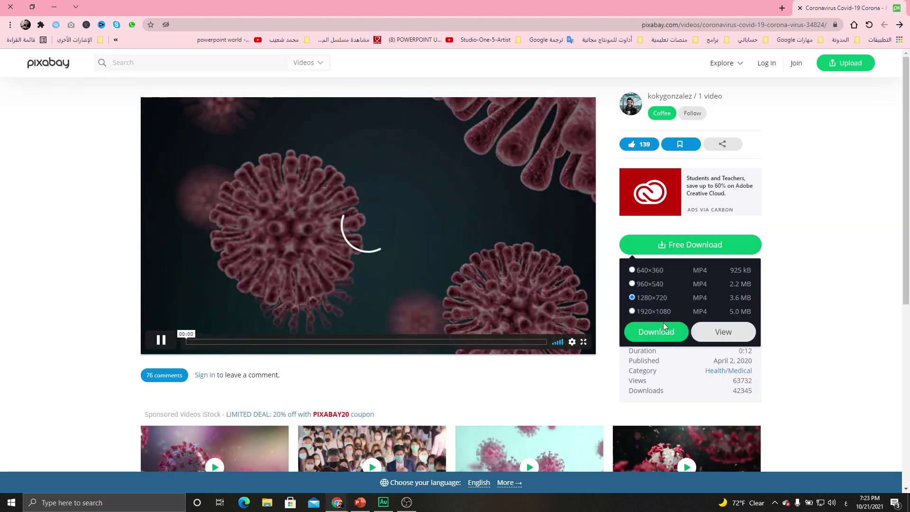
left_click(650, 332)
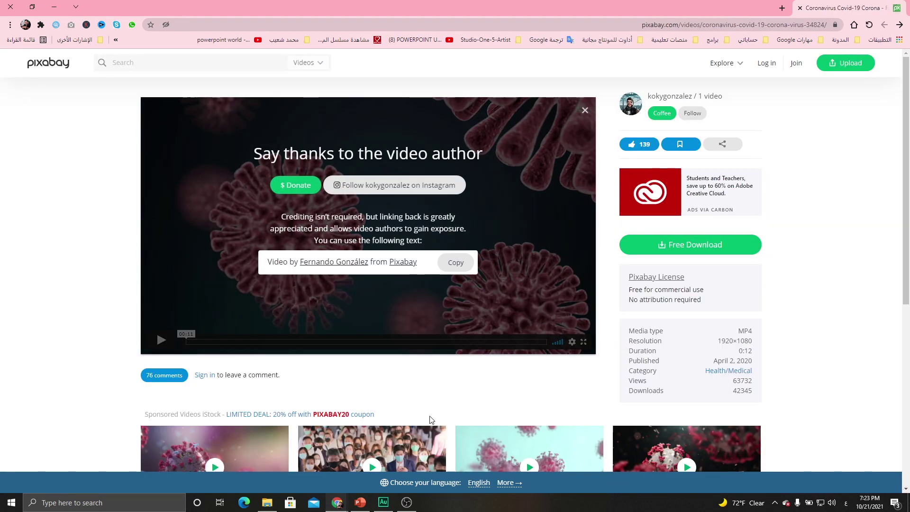
left_click(359, 504)
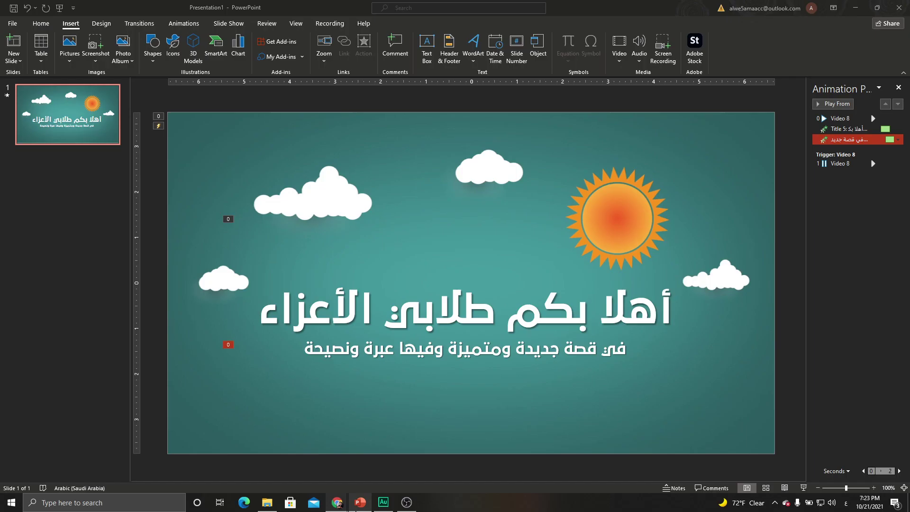
Add a new blank-layout slide after the title slide.
right_click(73, 161)
left_click(95, 201)
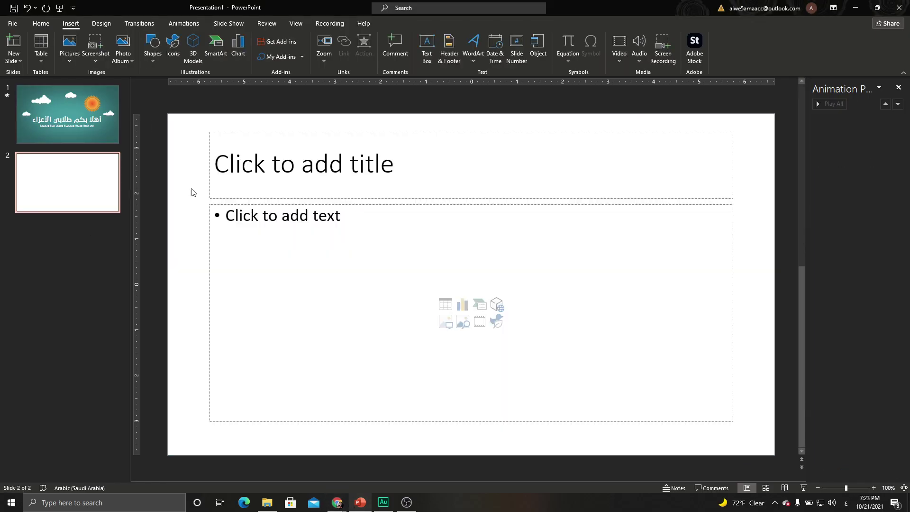
right_click(178, 156)
left_click(288, 313)
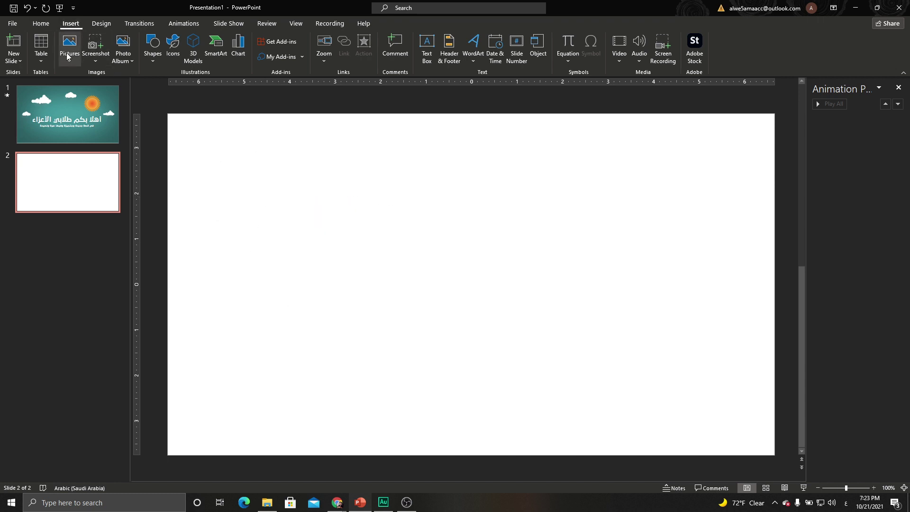
Insert the video 'Coronavirus - 34824' from the Downloads folder onto slide 2.
left_click(626, 66)
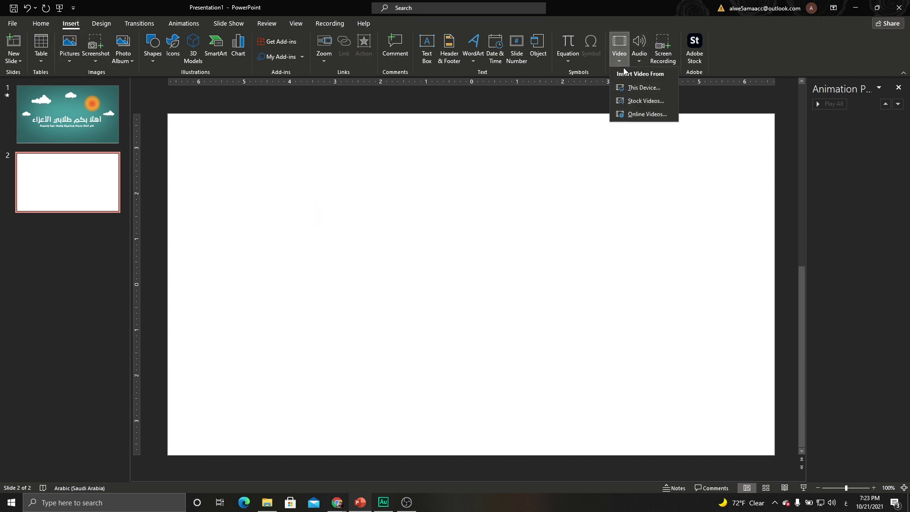
left_click(630, 88)
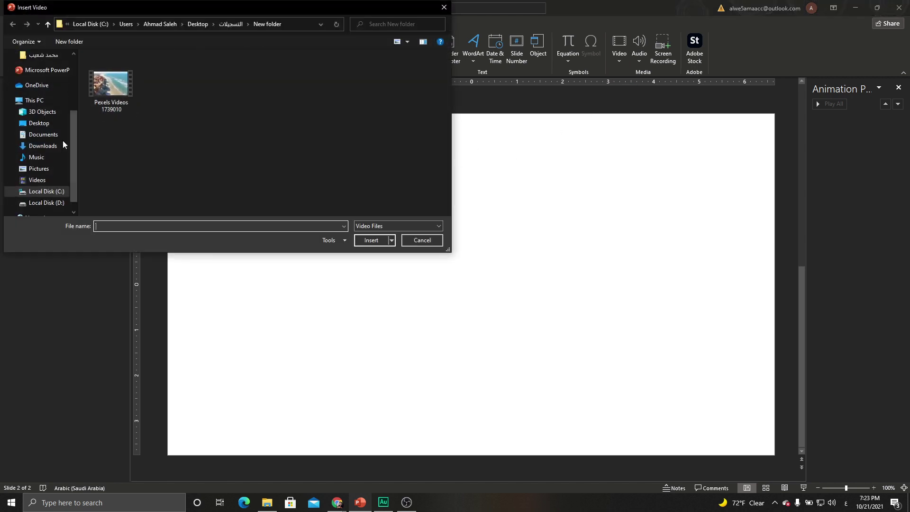
left_click(47, 147)
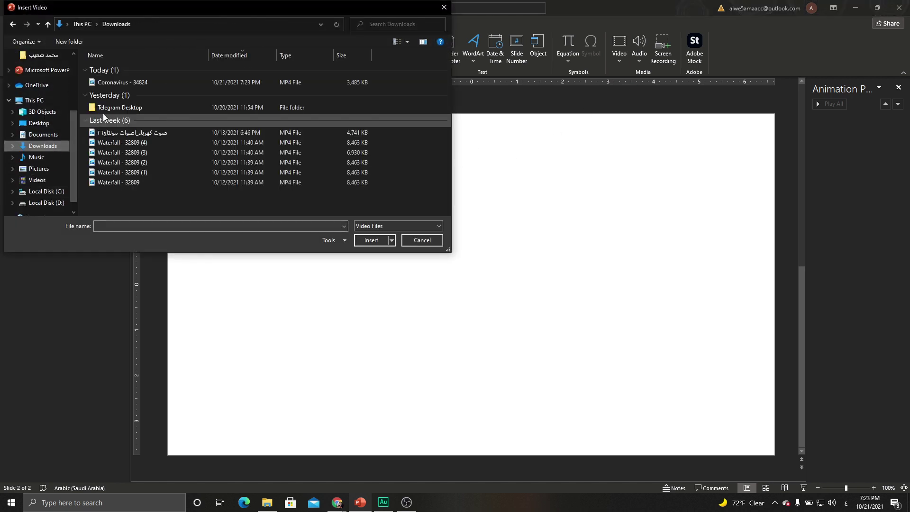
left_click(111, 83)
double_click(111, 83)
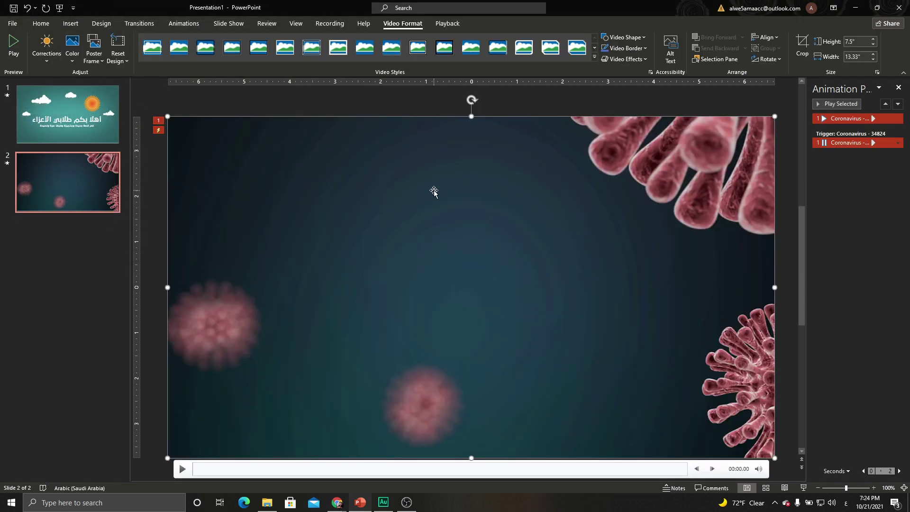
Set the video to start Automatically and Loop until Stopped.
left_click(453, 24)
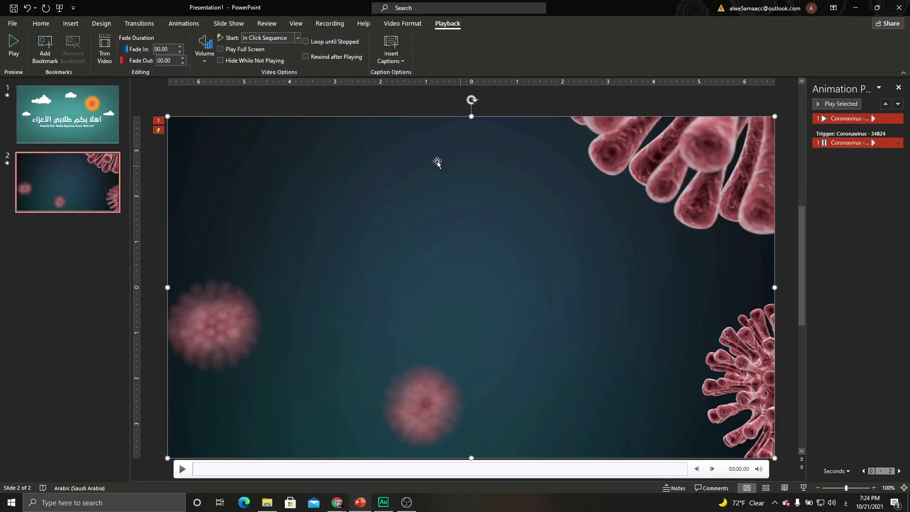
left_click(298, 39)
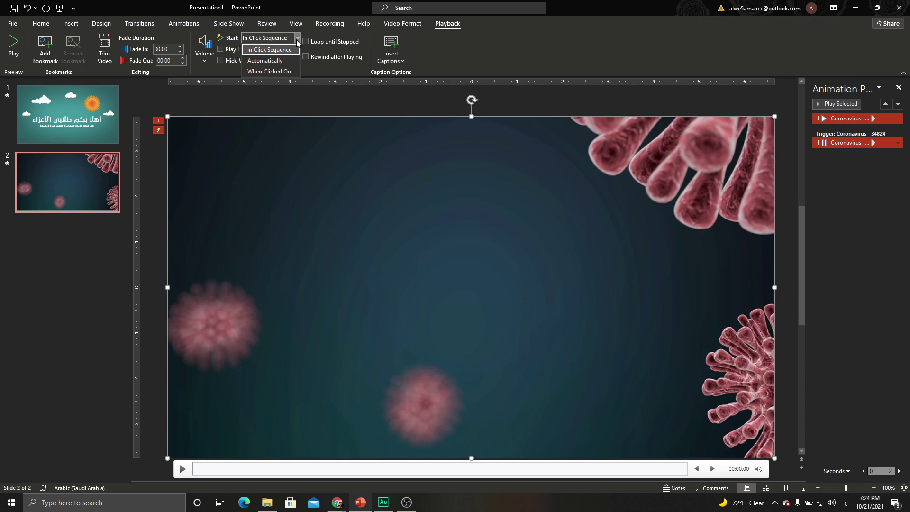
left_click(267, 62)
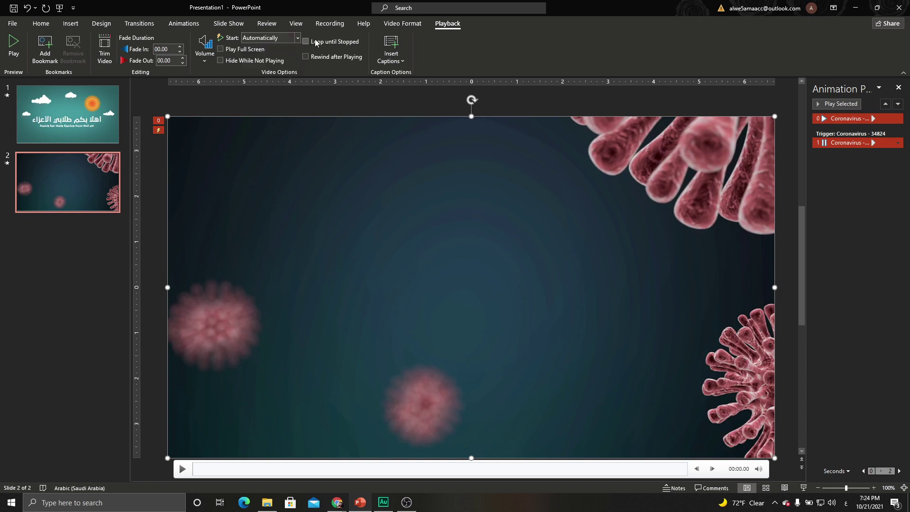
left_click(305, 43)
left_click(69, 25)
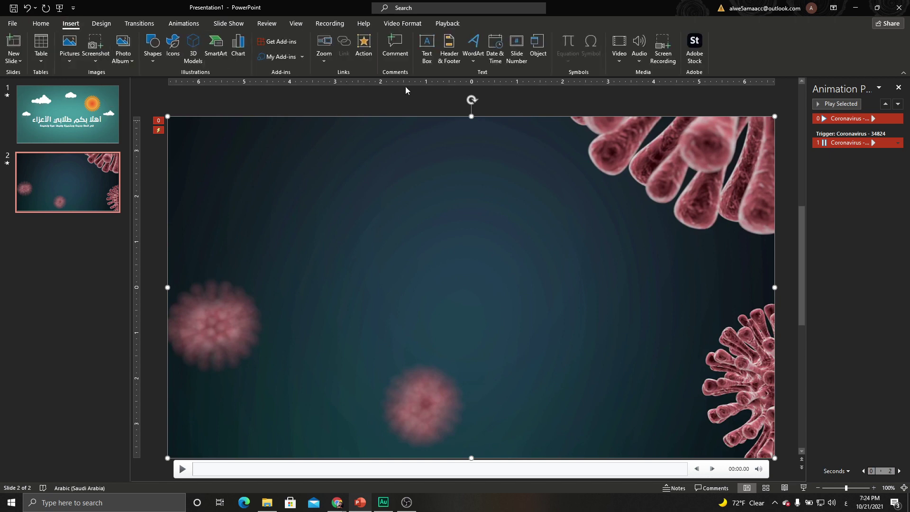
Add a WordArt box holding the Arabic coronavirus-tips title.
left_click(471, 64)
left_click(472, 85)
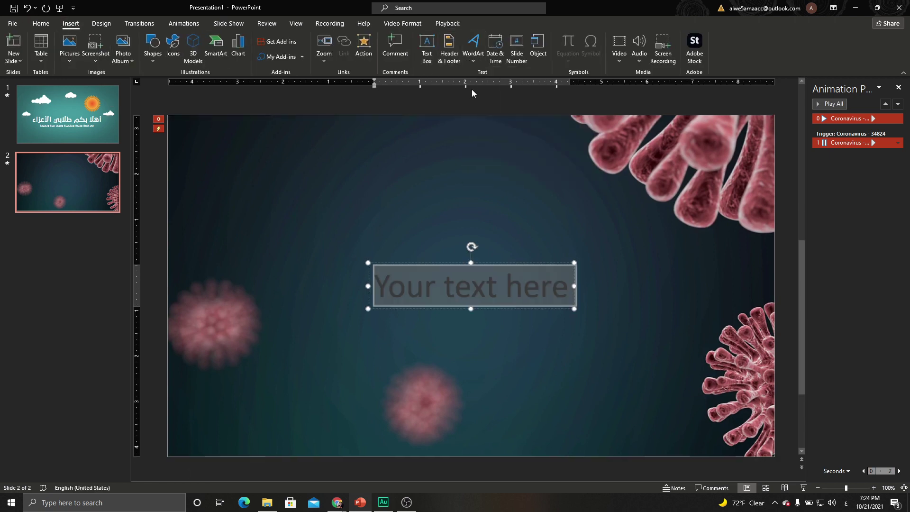
left_click_drag(450, 263, 439, 212)
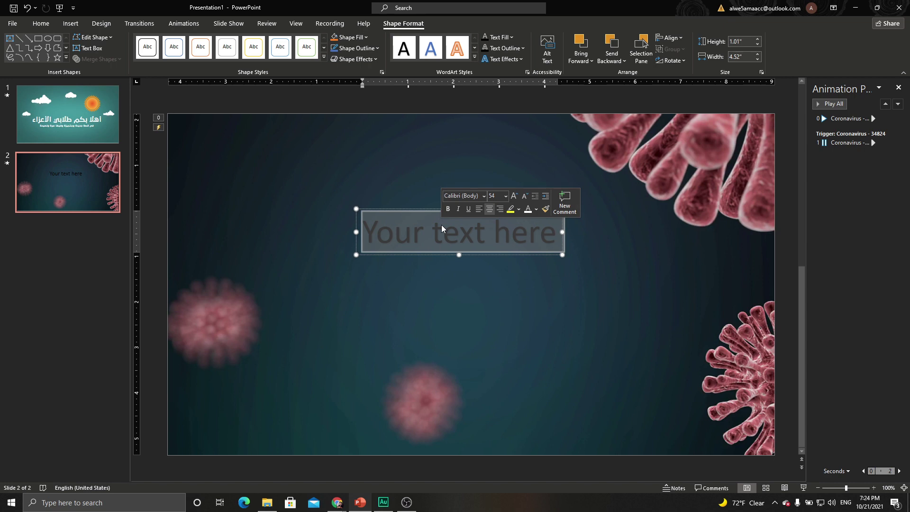
key("ctrl+z")
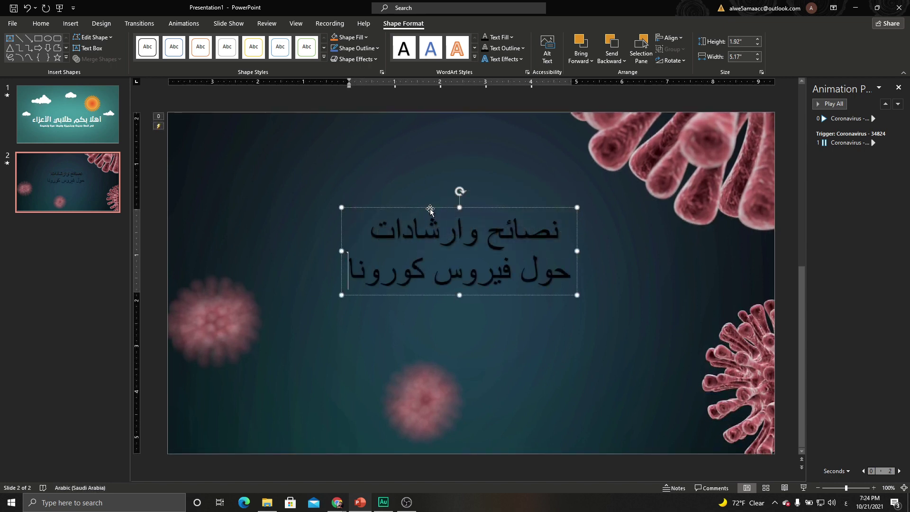
left_click_drag(430, 209, 430, 209)
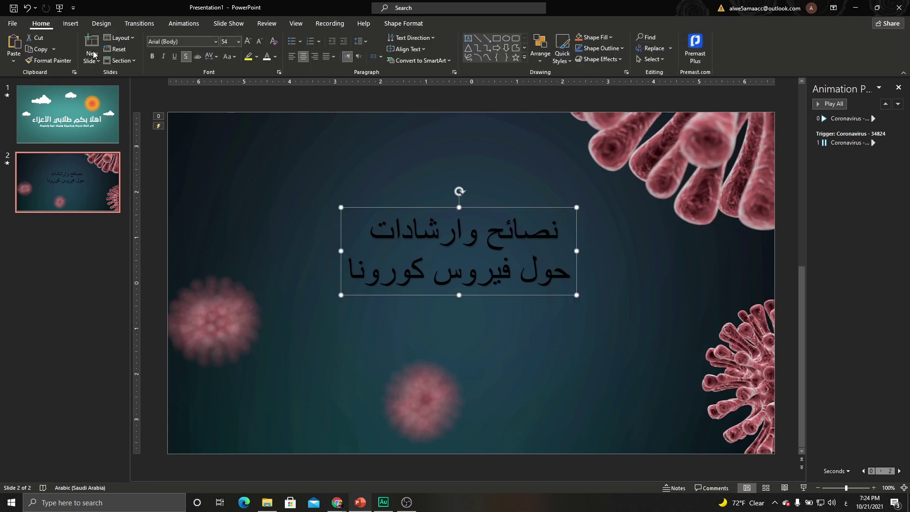
Format the title as white 29LT Bukra Bold.
left_click(216, 43)
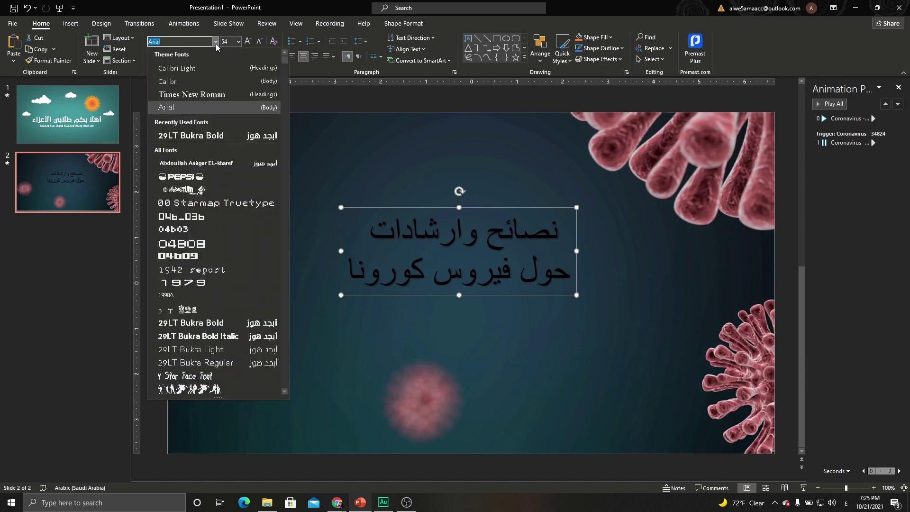
left_click(246, 325)
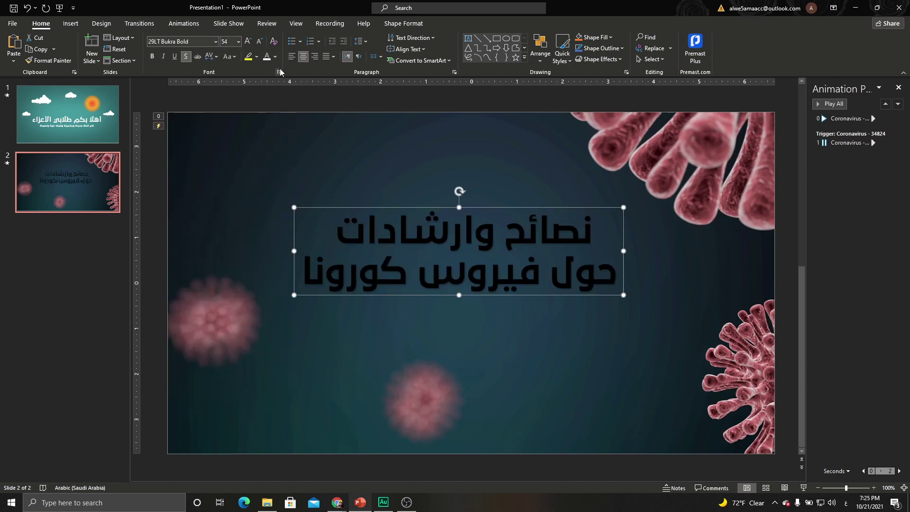
left_click(275, 56)
left_click(268, 84)
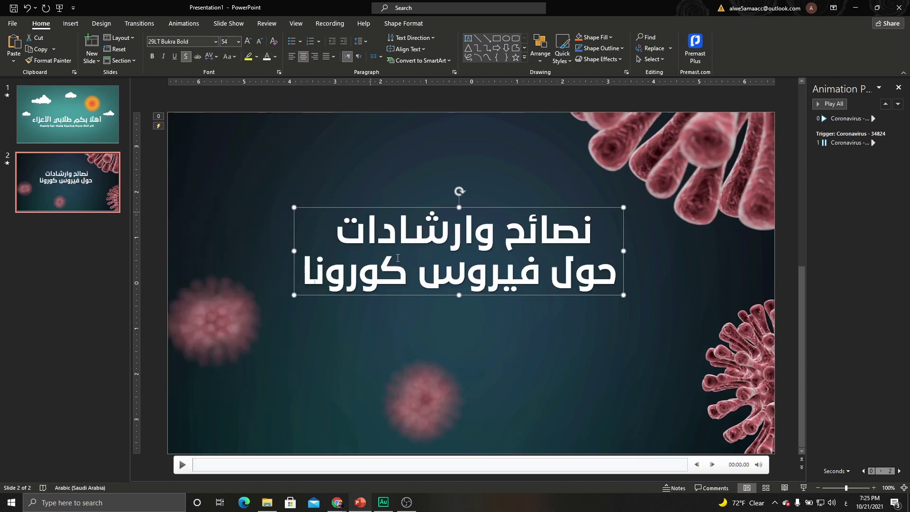
Colour the words كورونا and نصائح yellow.
left_click(465, 270)
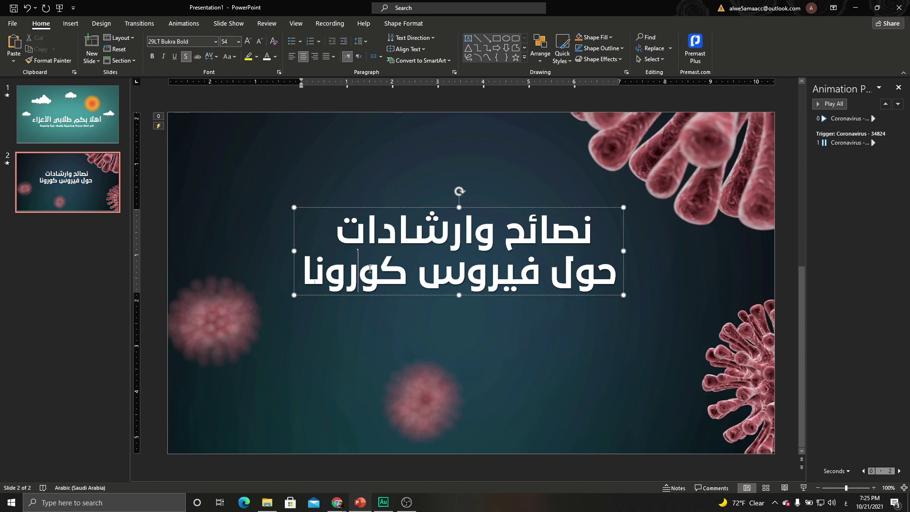
double_click(369, 269)
left_click(275, 57)
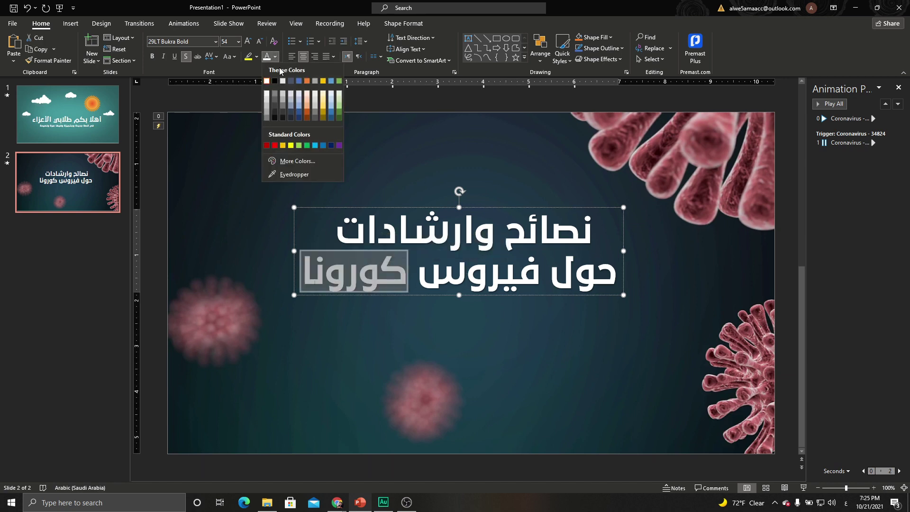
left_click(283, 145)
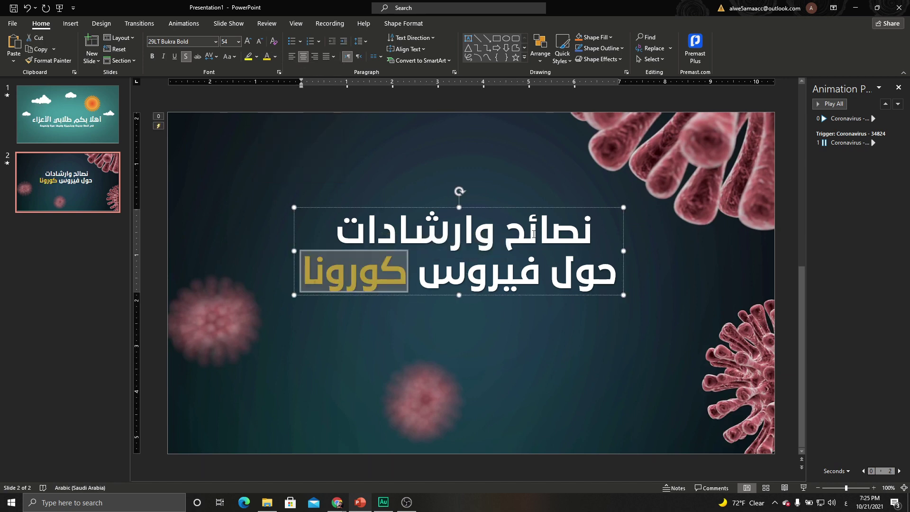
double_click(534, 234)
left_click(267, 58)
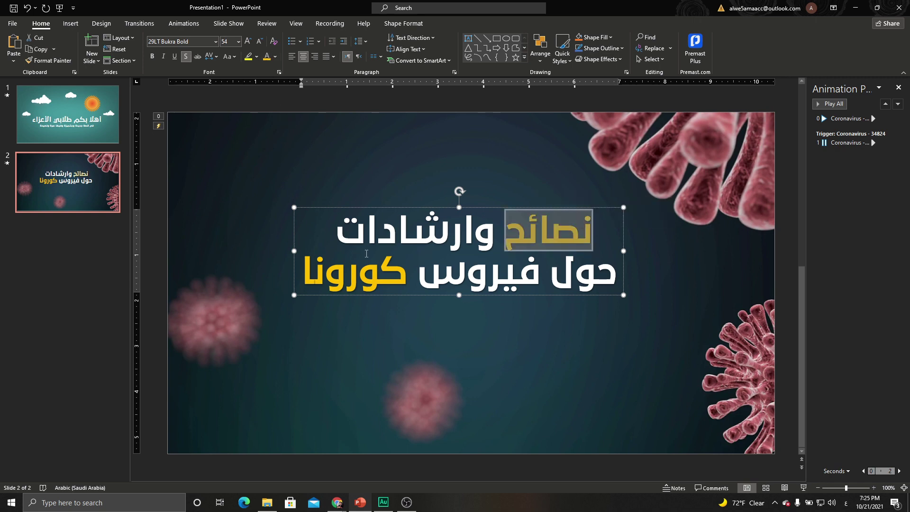
left_click(406, 207)
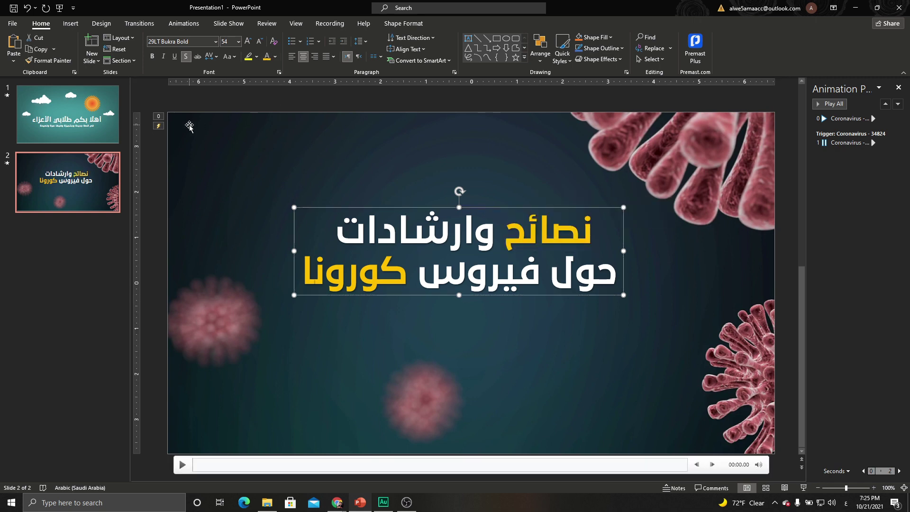
Make the title Fly In from the bottom With Previous, after a 01.00 s delay, with bounce end.
left_click(186, 25)
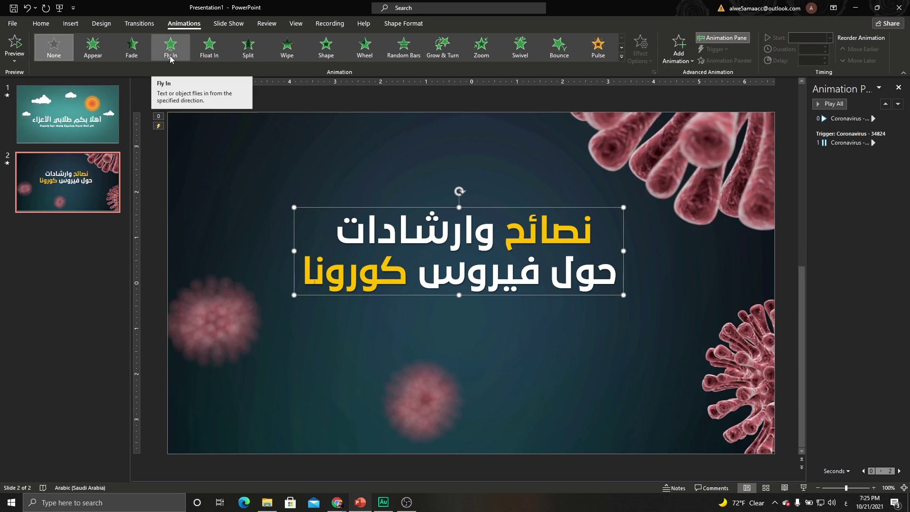
left_click(171, 57)
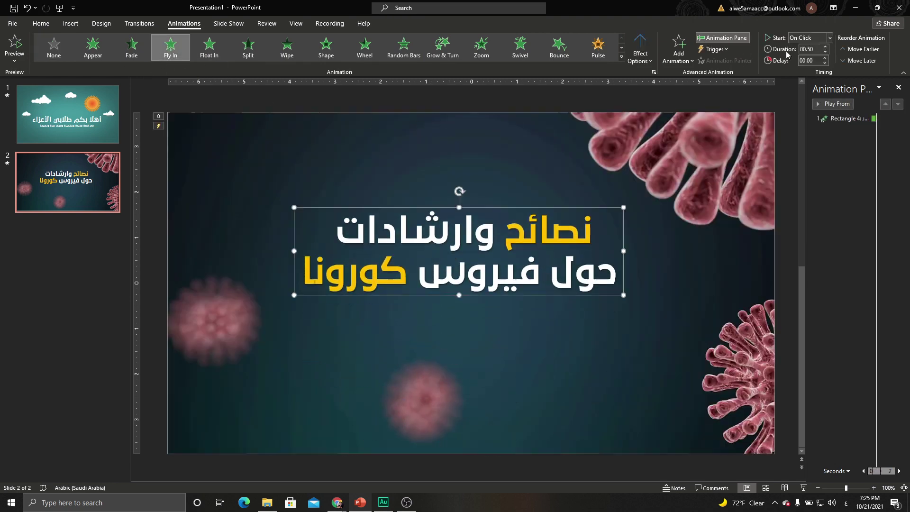
left_click(830, 38)
left_click(808, 53)
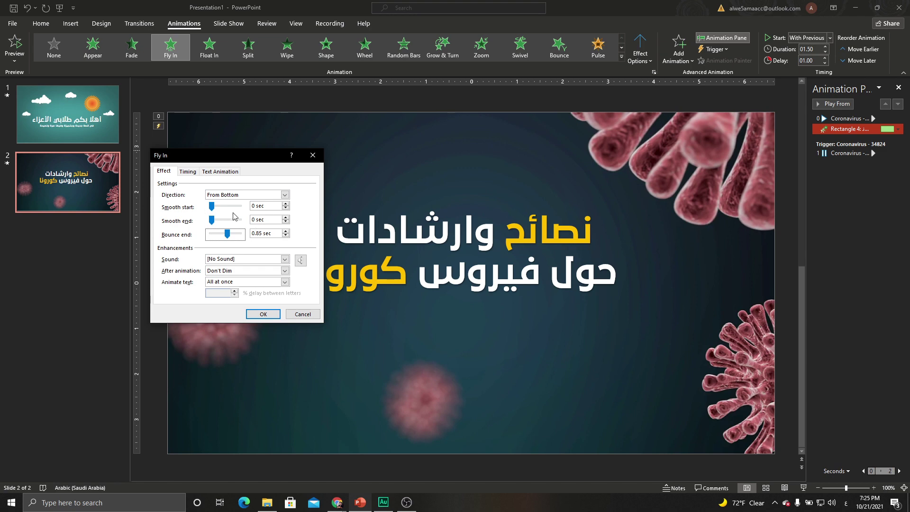
left_click(256, 315)
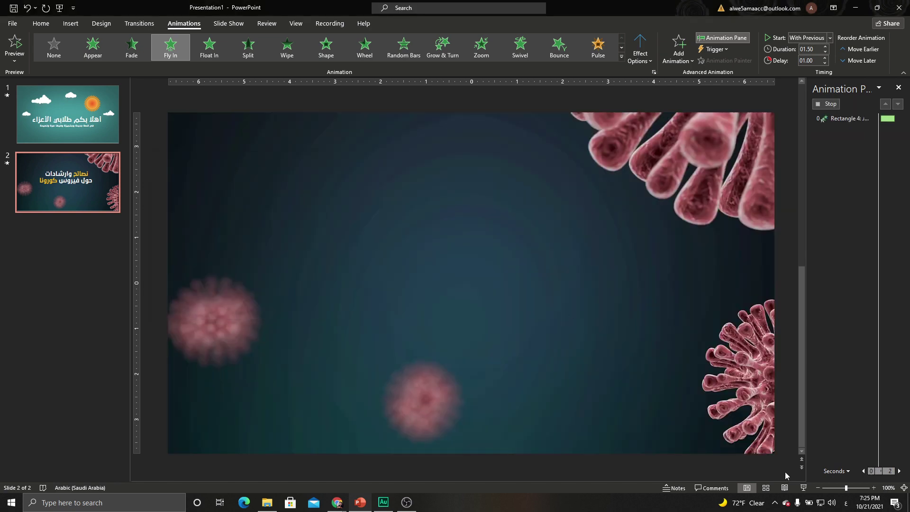
Play slide 2 full screen to watch the title rise over the coronavirus video.
left_click(804, 487)
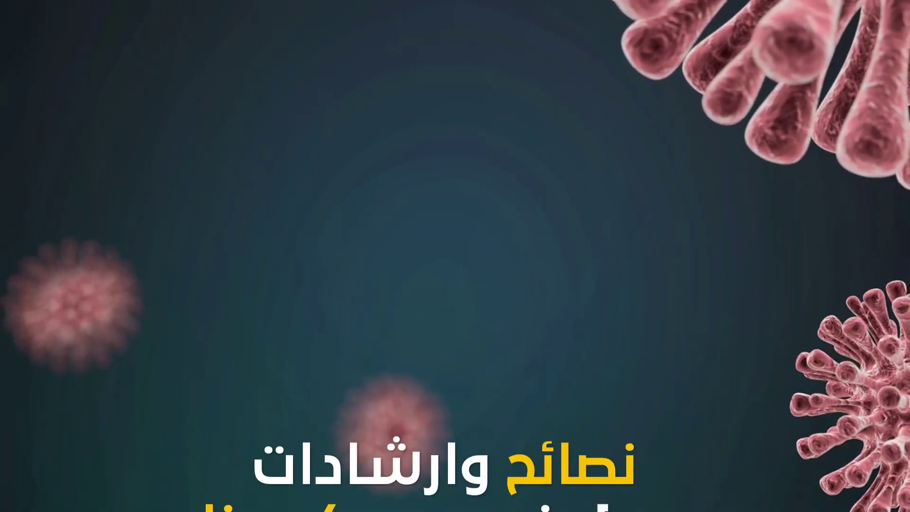